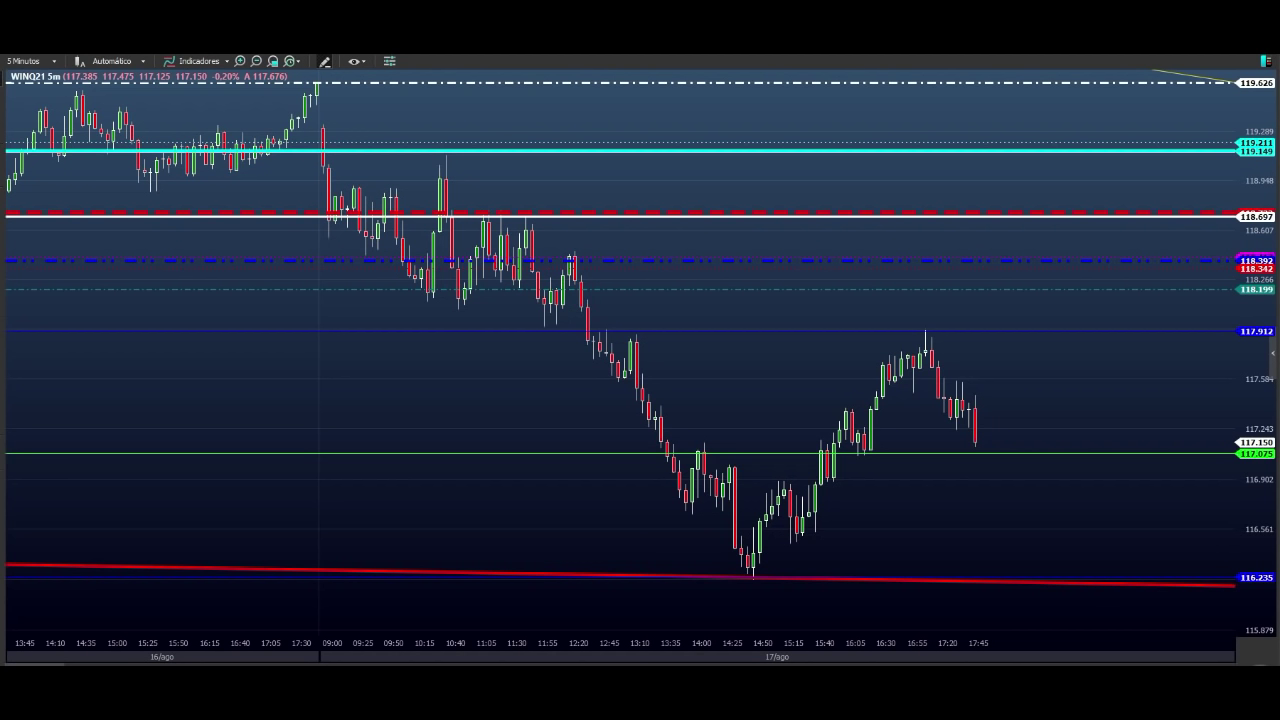
left_click_drag(90, 181, 547, 194)
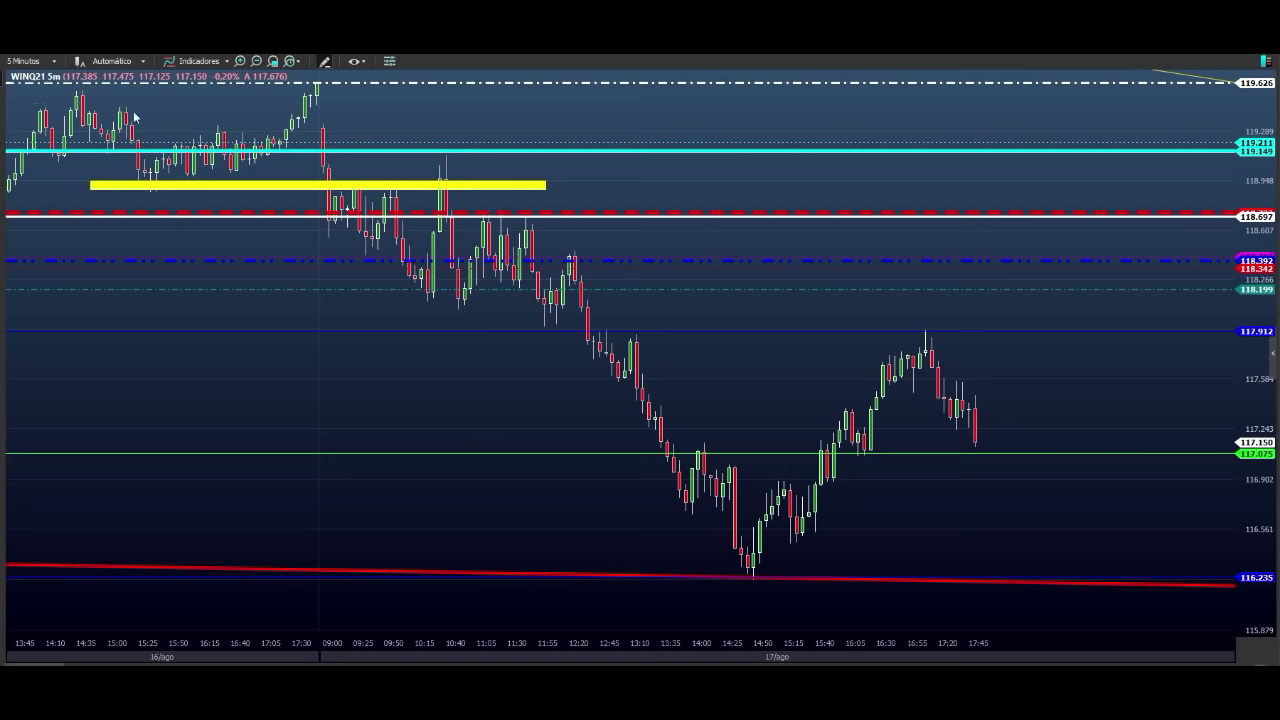
left_click_drag(36, 103, 442, 119)
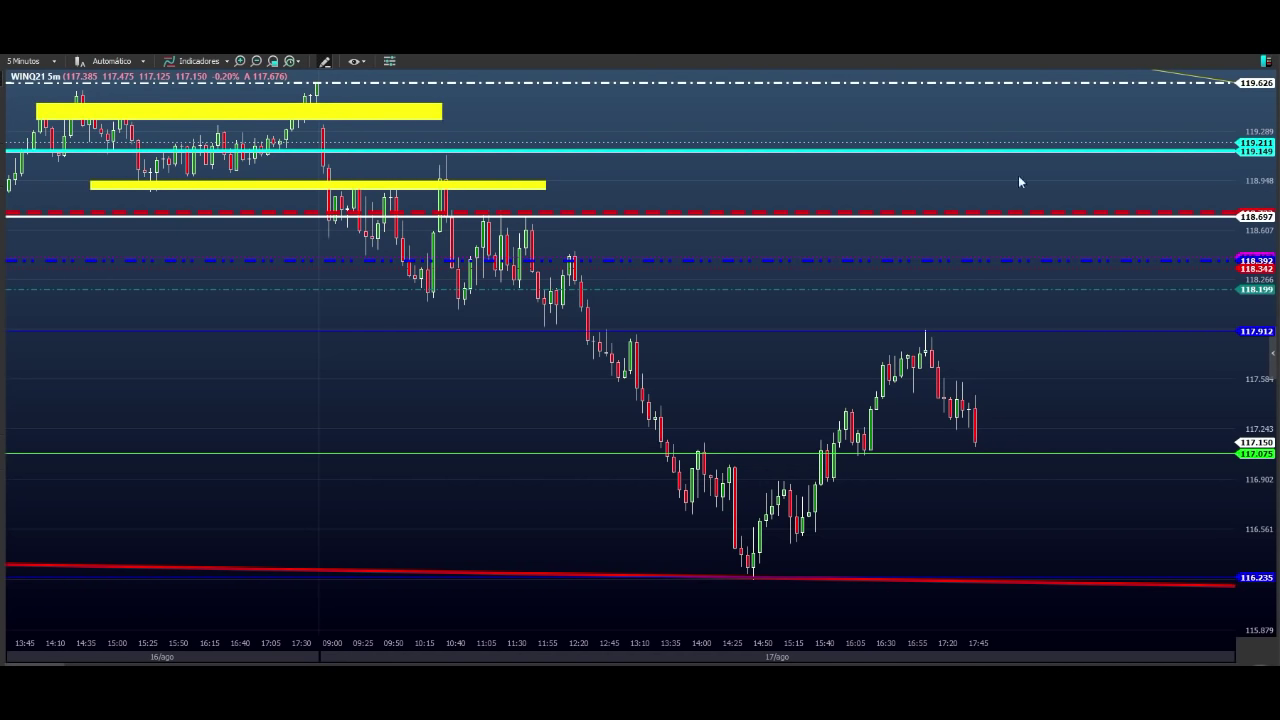
key("Escape")
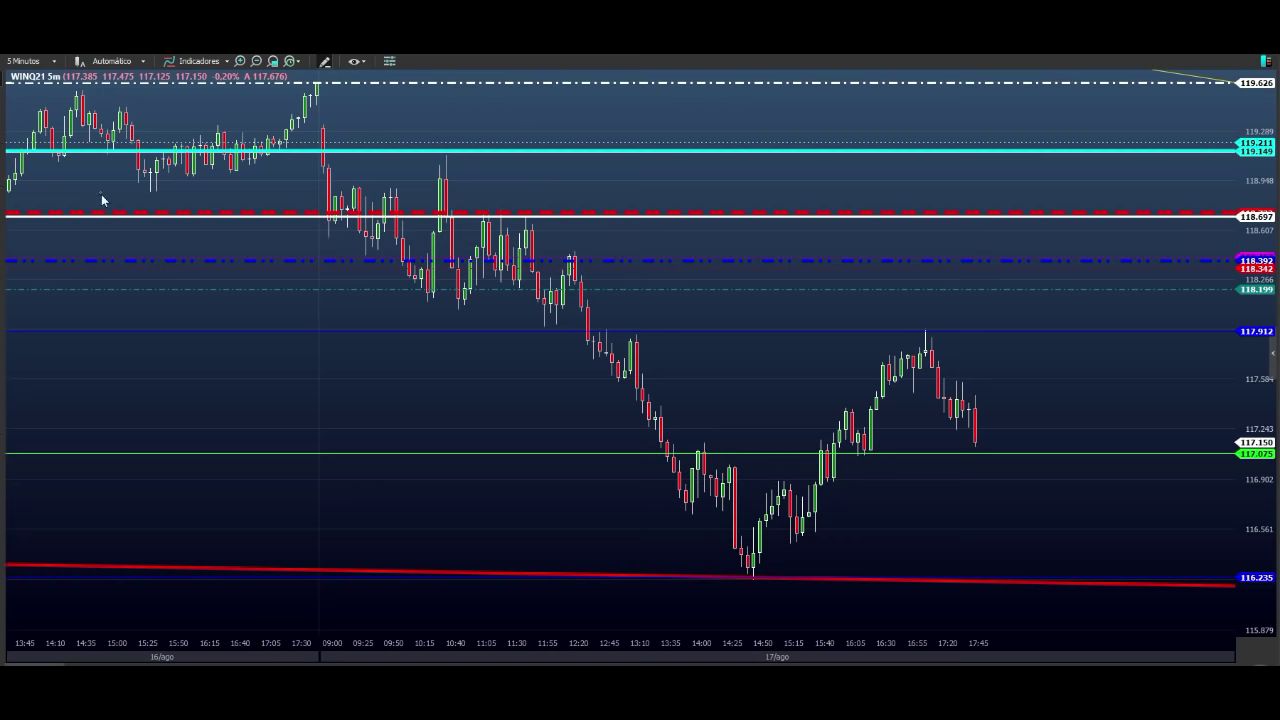
- Highlight in yellow the support just below 118.948 across both days and mark the price levels of the opening candles of 17/ago
left_click_drag(98, 192, 660, 184)
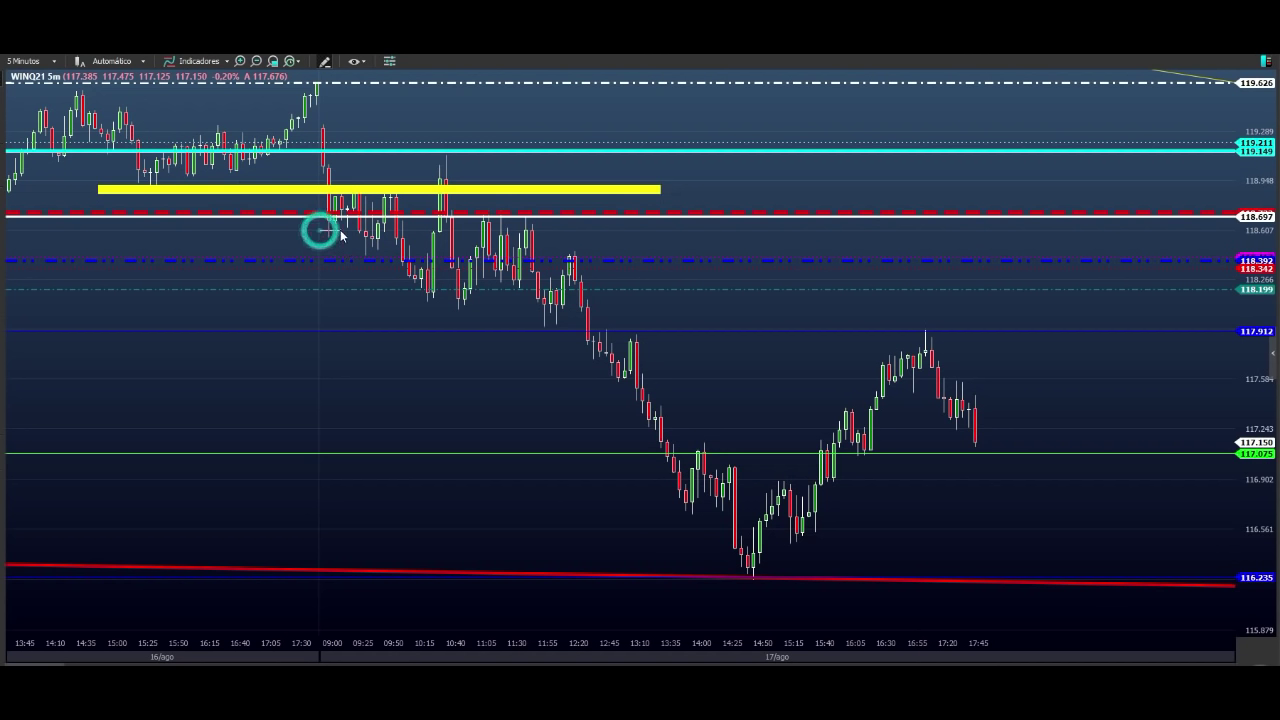
left_click_drag(311, 219, 380, 228)
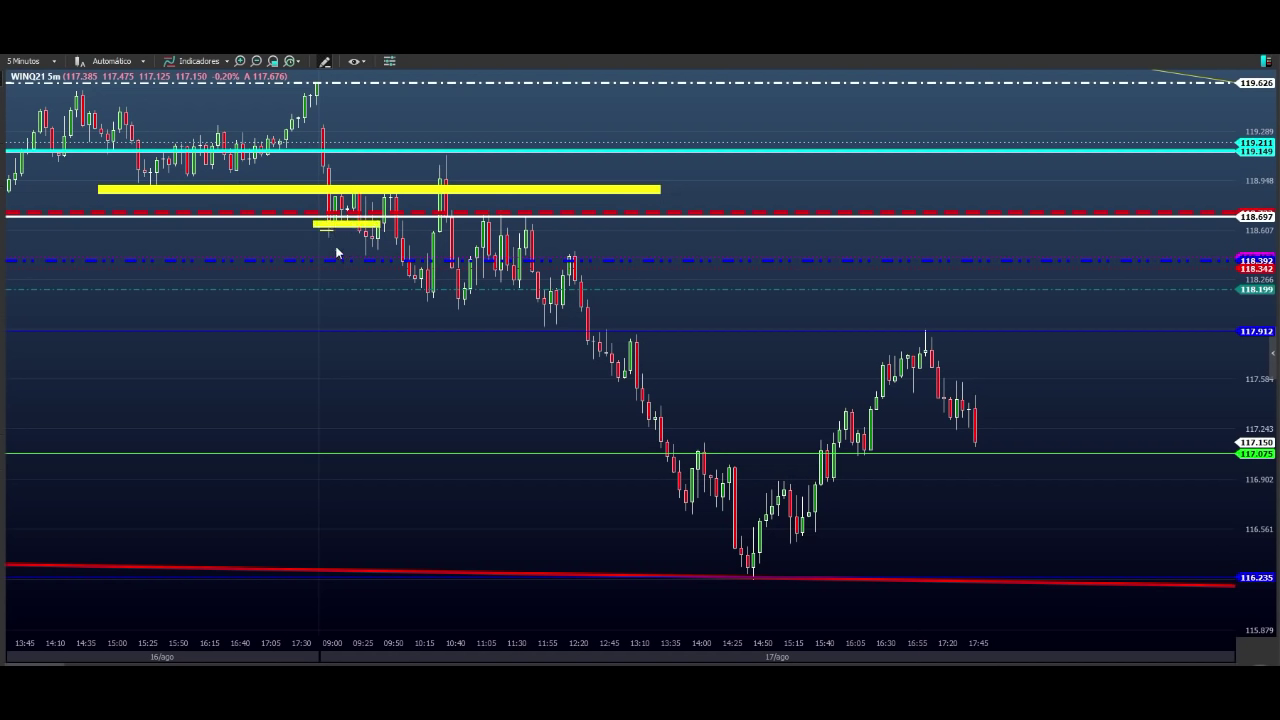
left_click(303, 175)
left_click(319, 177)
left_click(320, 175)
left_click(321, 175)
left_click_drag(328, 146, 344, 148)
left_click(344, 147)
left_click(339, 147)
- Draw green horizontal lines above 118.392 and just below 118.199, bracket the drop between them, and add a diagonal pointer below
left_click_drag(322, 245, 632, 248)
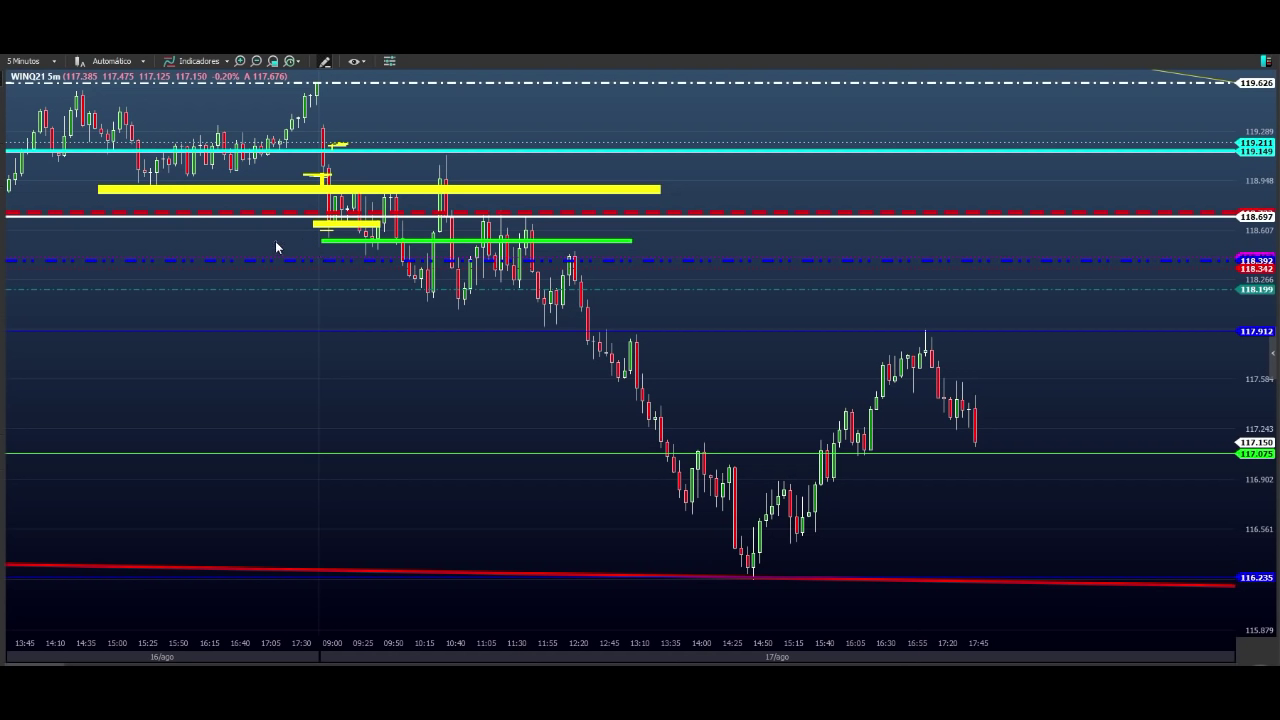
left_click_drag(275, 241, 312, 241)
left_click_drag(407, 293, 437, 292)
mouse_move(395, 243)
left_mouse_down()
mouse_move(396, 292)
mouse_move(420, 292)
left_mouse_up()
left_click_drag(404, 294, 770, 293)
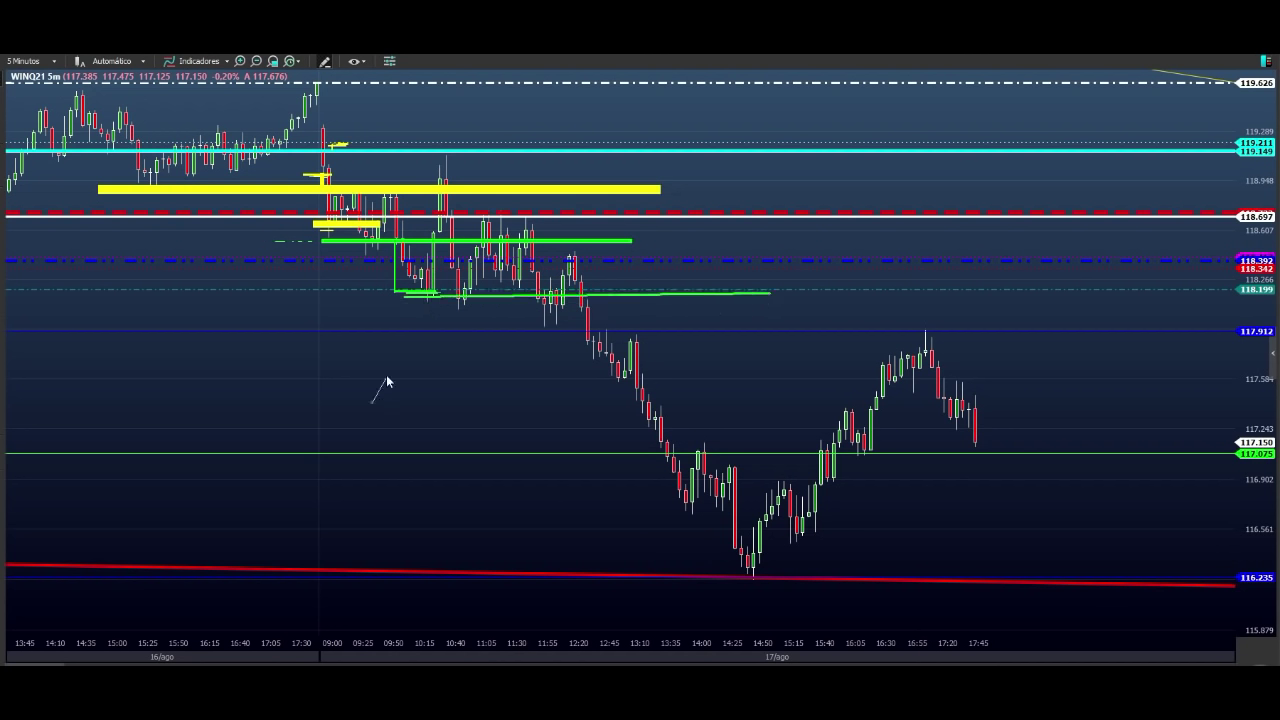
mouse_move(387, 377)
left_mouse_down()
mouse_move(415, 318)
mouse_move(534, 305)
left_mouse_up()
left_click_drag(393, 302, 700, 301)
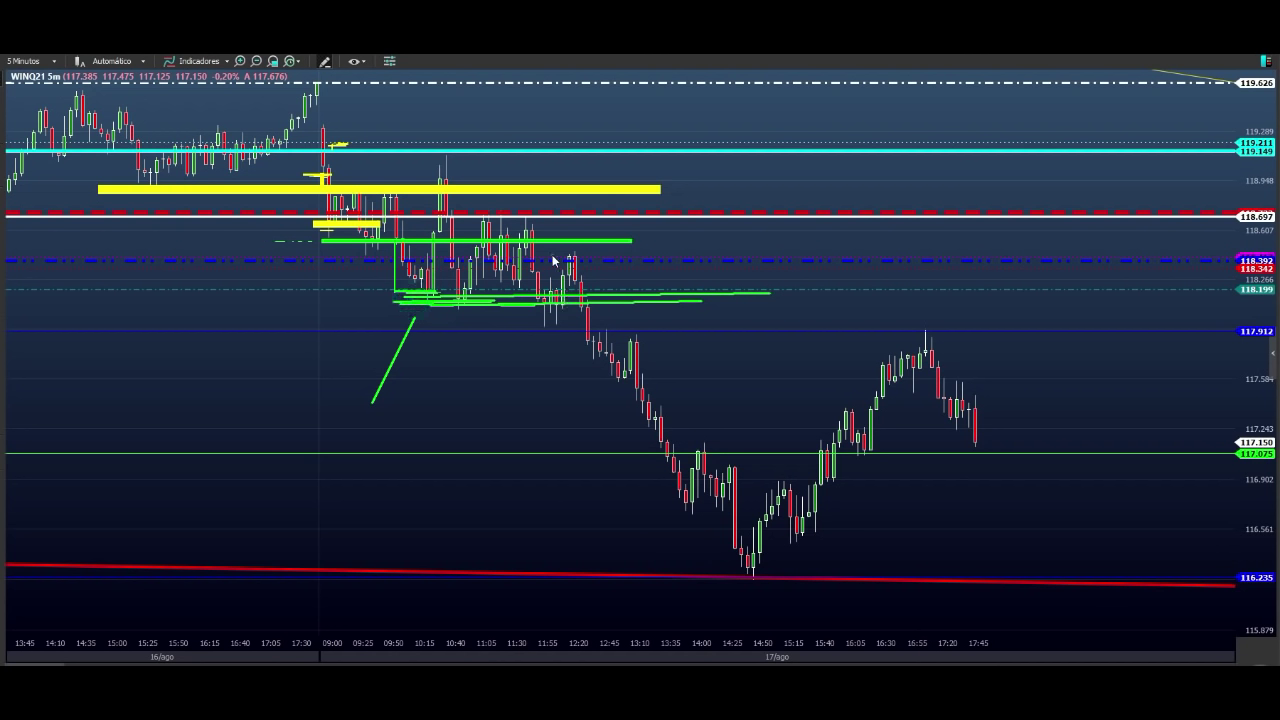
- Mark the 12:20 and 09:20 highs in green and draw green horizontal lines just below 118.697 and at about 118.392
left_click_drag(554, 255, 575, 255)
left_click_drag(346, 184, 357, 184)
left_click_drag(446, 225, 713, 225)
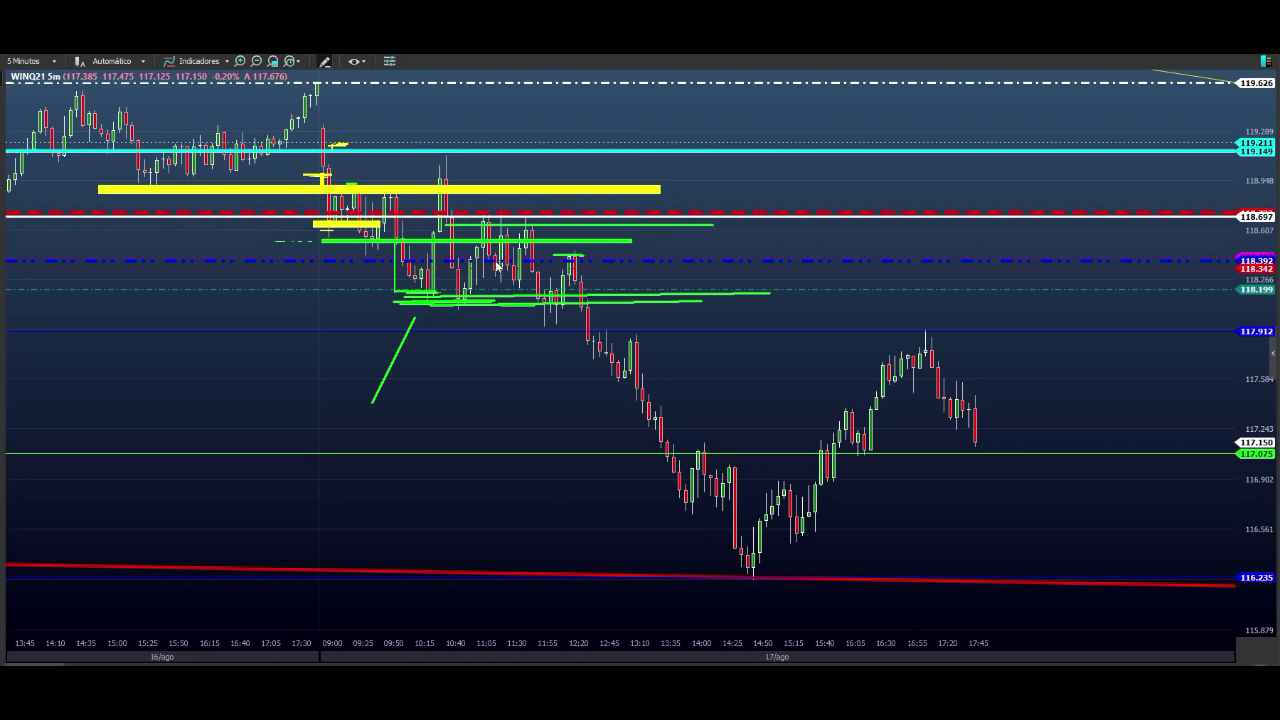
left_click_drag(484, 261, 737, 263)
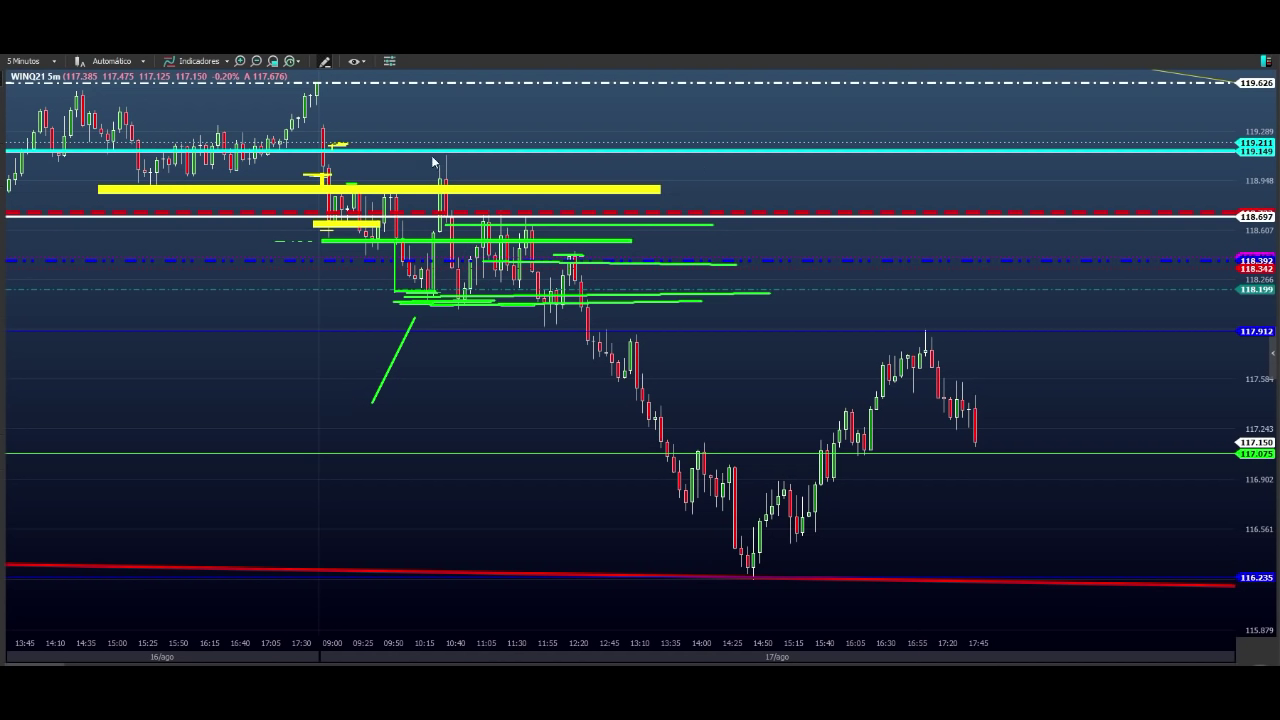
- Draw red horizontal lines above the 17/ago opening candle, at the 10:40 spike's high, and just above the 118.697 level
left_click_drag(438, 148, 618, 142)
left_click_drag(319, 121, 503, 122)
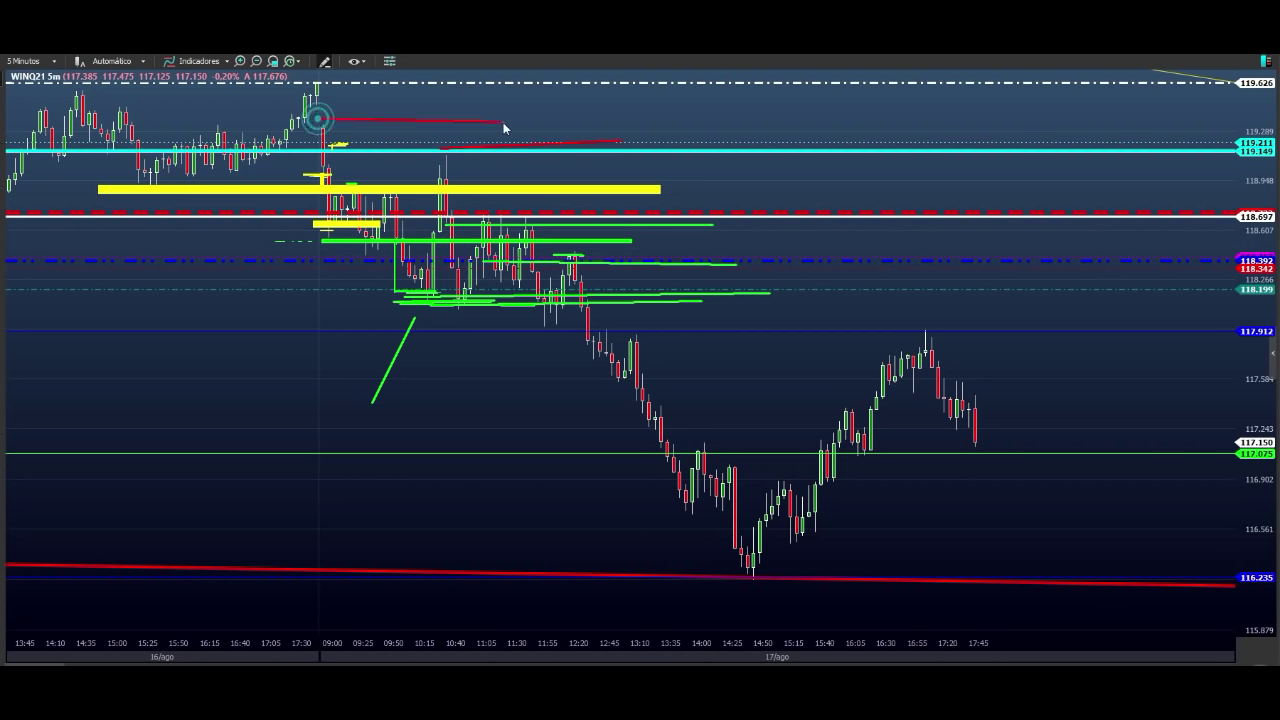
left_click_drag(456, 200, 684, 201)
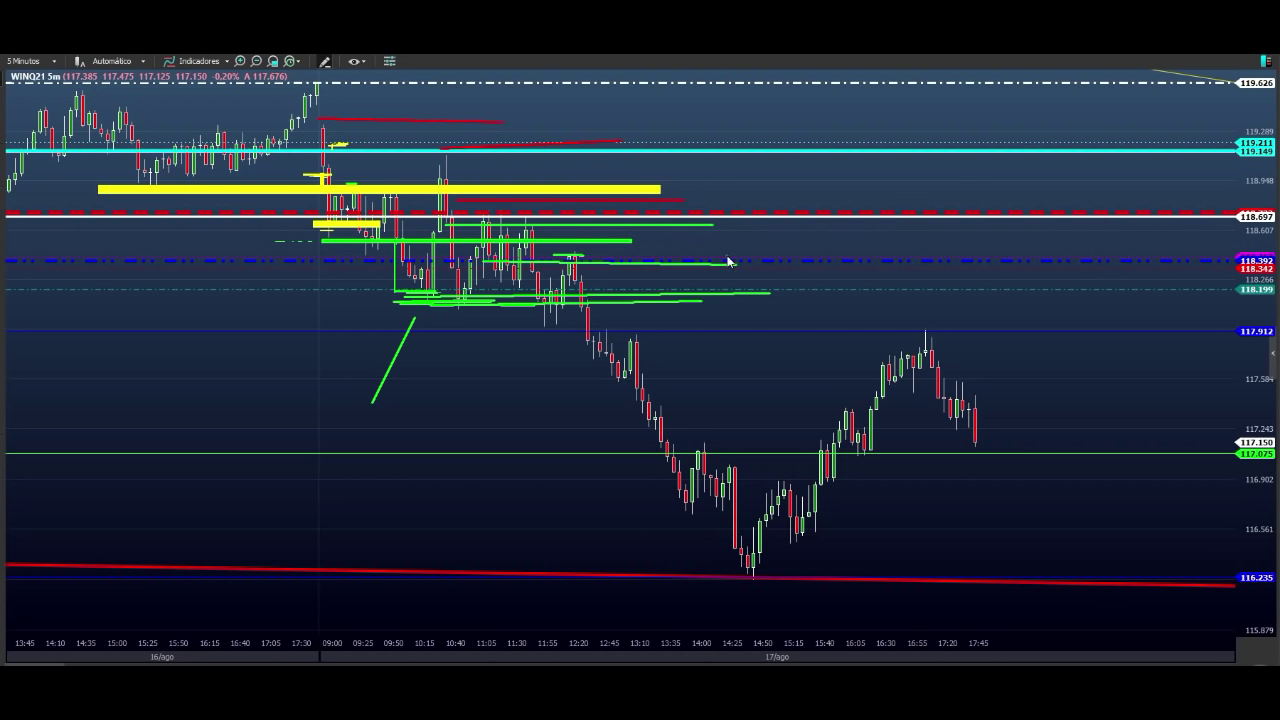
- Bracket the trading range with red vertical markers, then project a red vertical leg from the 12:20 breakdown to the 117.075 line
mouse_move(728, 257)
left_mouse_down()
mouse_move(723, 206)
mouse_move(754, 206)
mouse_move(752, 165)
left_mouse_up()
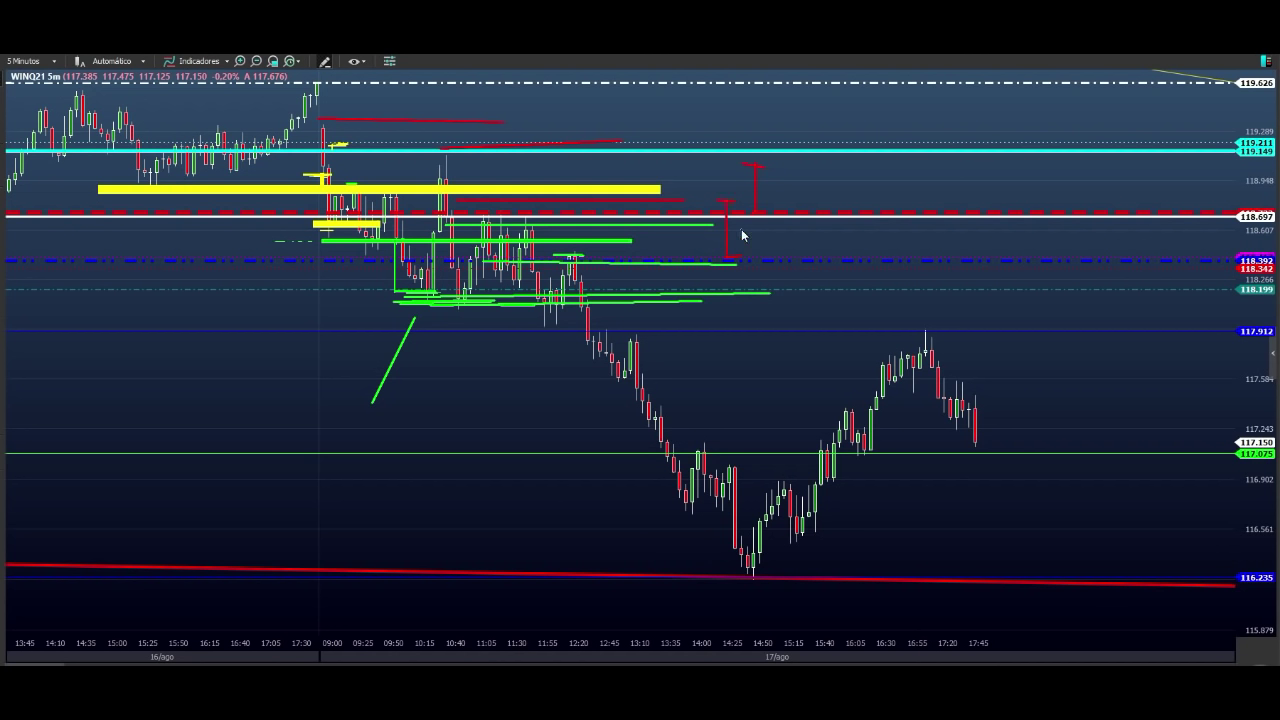
left_click_drag(743, 260, 748, 245)
mouse_move(575, 308)
left_mouse_down()
mouse_move(572, 459)
mouse_move(562, 452)
mouse_move(700, 452)
mouse_move(664, 460)
left_mouse_up()
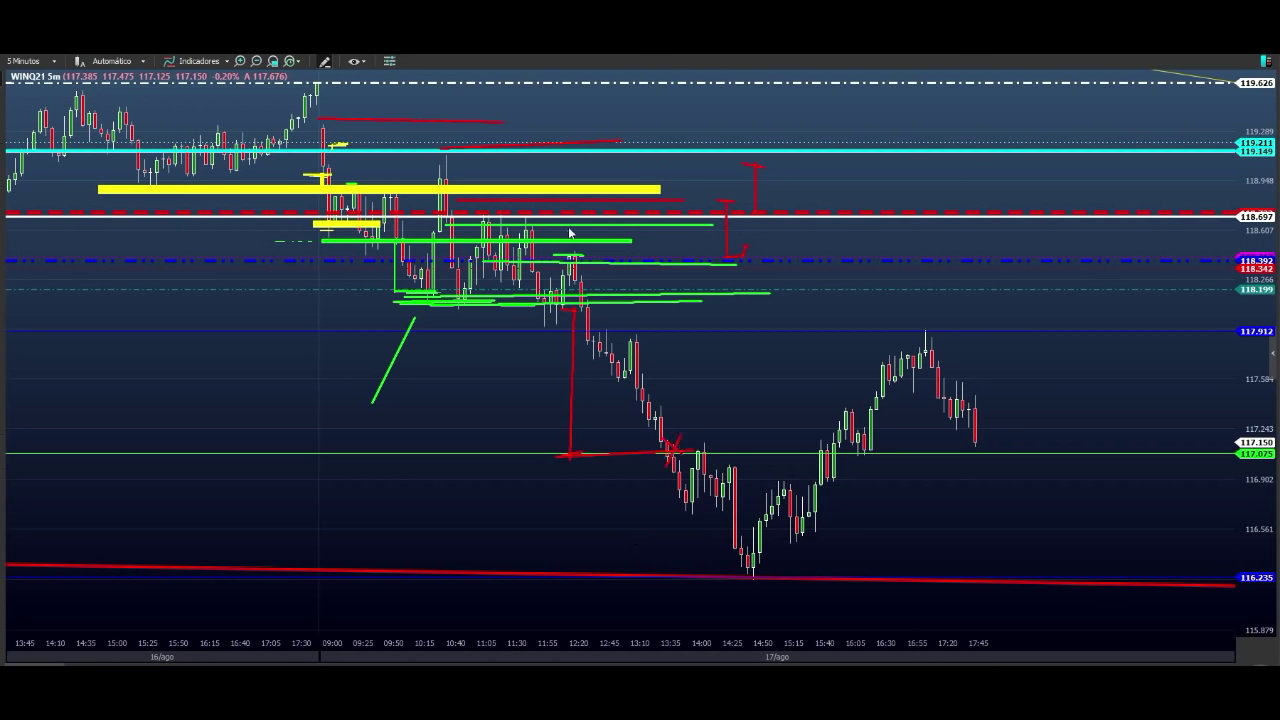
- Trace the 09:55 and 11:40 drops in red, cross their ends, and mark the level just above 118.697 with a line and cross
left_click_drag(525, 206, 551, 207)
left_click(380, 222)
mouse_move(382, 227)
left_mouse_down()
mouse_move(403, 229)
mouse_move(422, 276)
mouse_move(411, 285)
left_mouse_up()
left_click(392, 224)
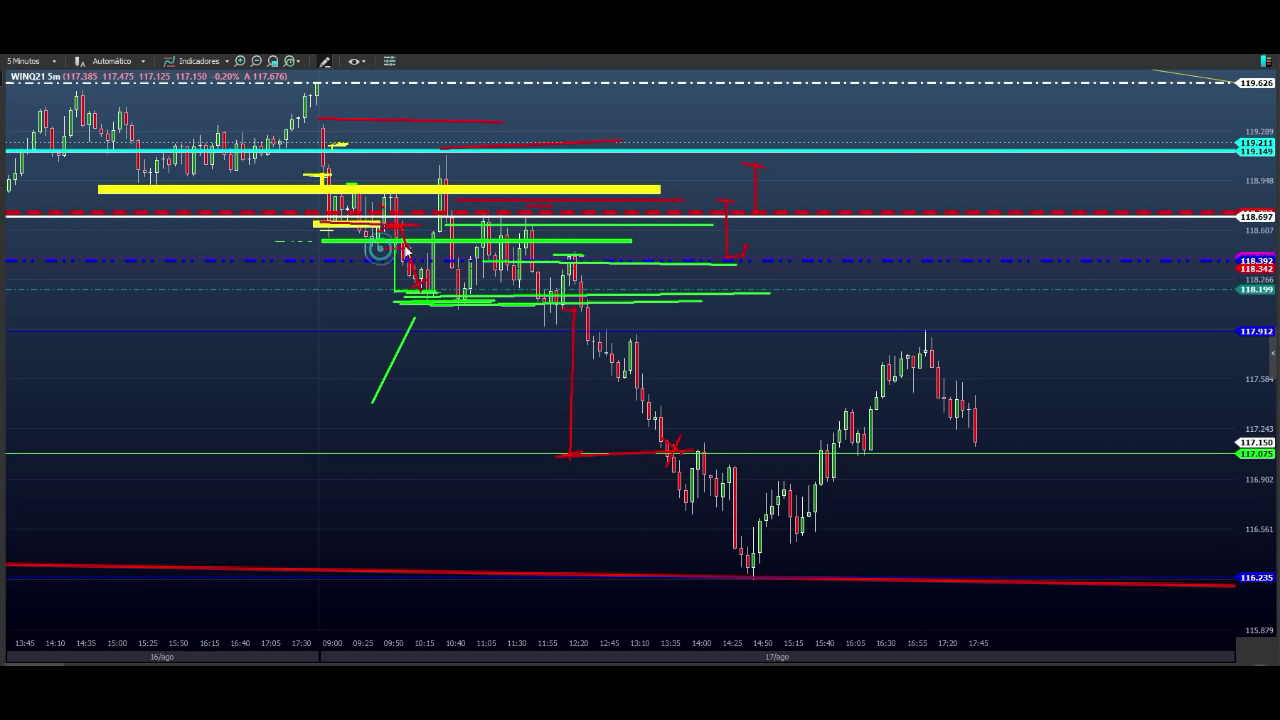
left_click_drag(403, 245, 421, 296)
left_click_drag(534, 312, 522, 311)
left_click(521, 205)
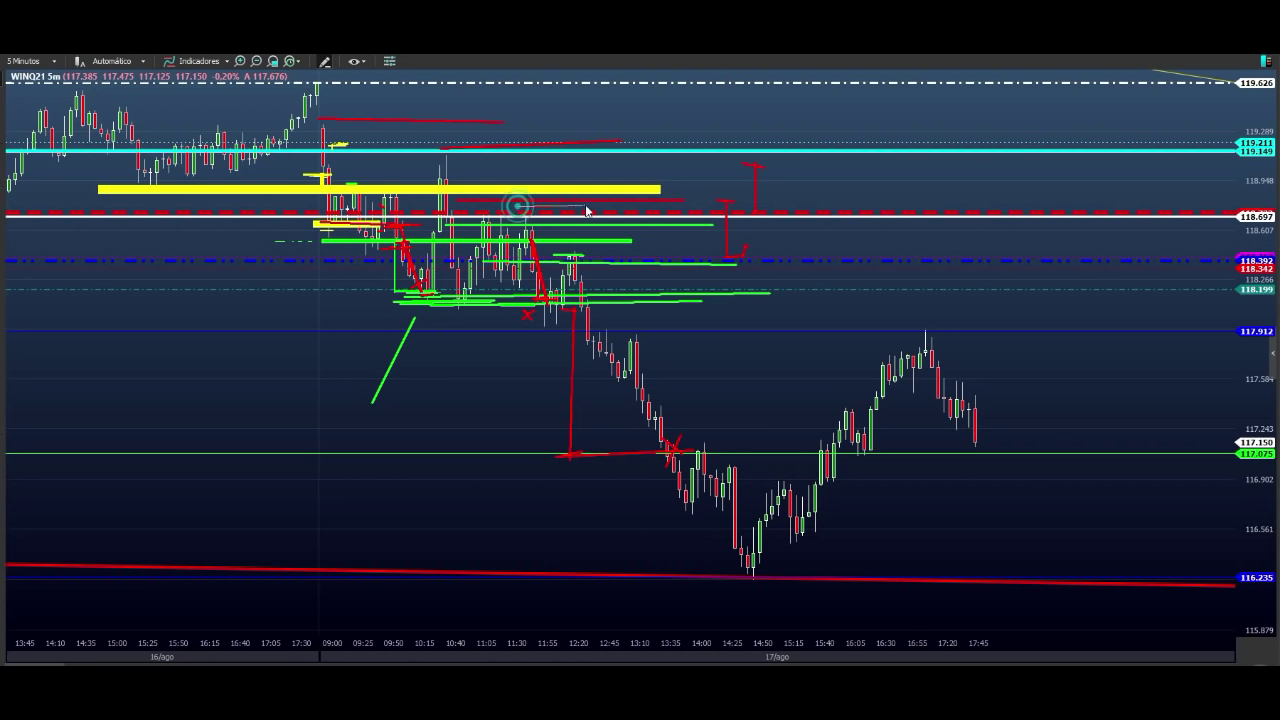
left_click(592, 203)
- Draw a red staircase following the decline from the 11:55 candles through the 117.075 line to the 116.235 low
left_click(540, 300)
left_click(540, 382)
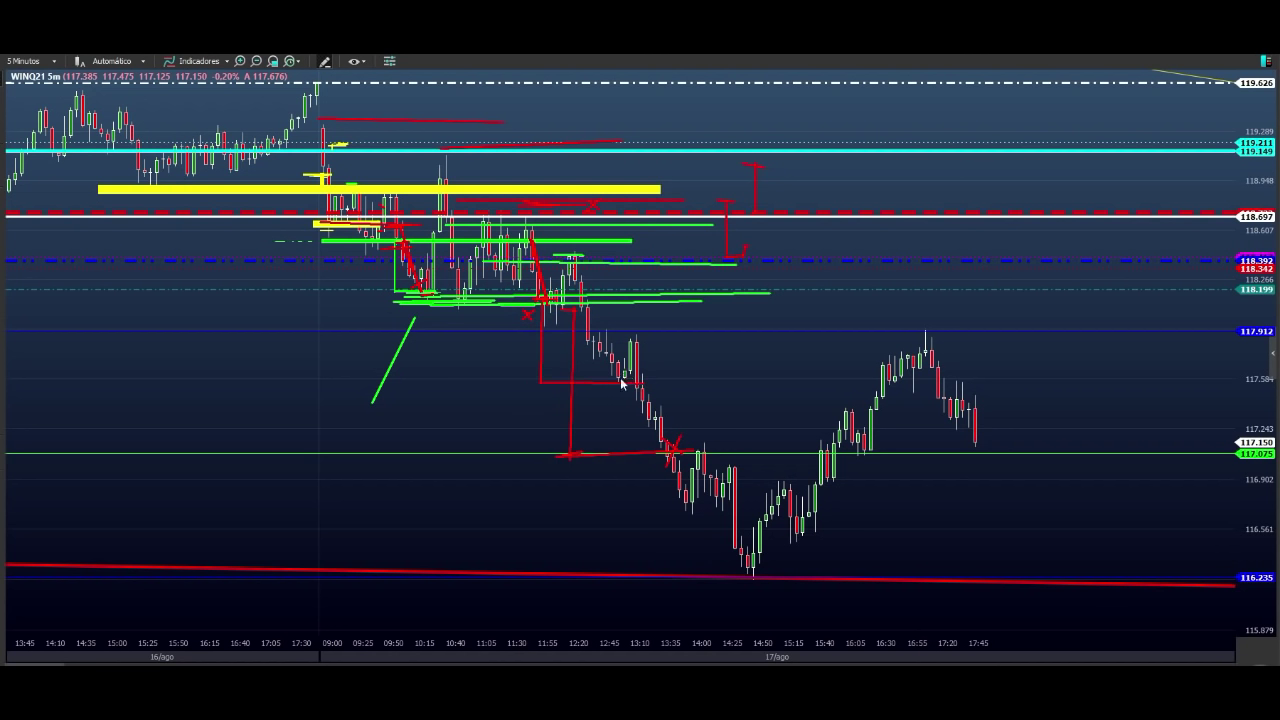
left_click(614, 380)
left_click(624, 452)
left_click(664, 452)
left_click(664, 513)
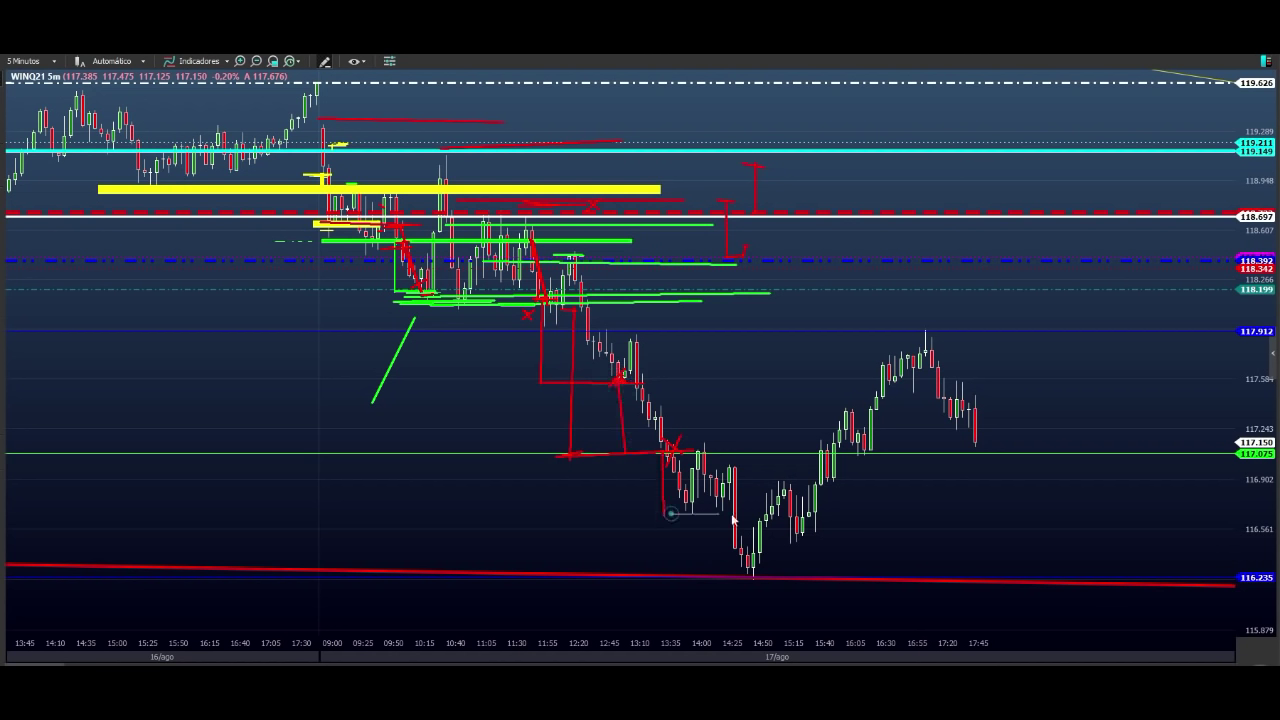
left_click(730, 516)
left_click_drag(731, 574, 730, 572)
left_click_drag(726, 572, 771, 568)
mouse_move(756, 570)
left_mouse_down()
mouse_move(775, 586)
mouse_move(769, 548)
left_mouse_up()
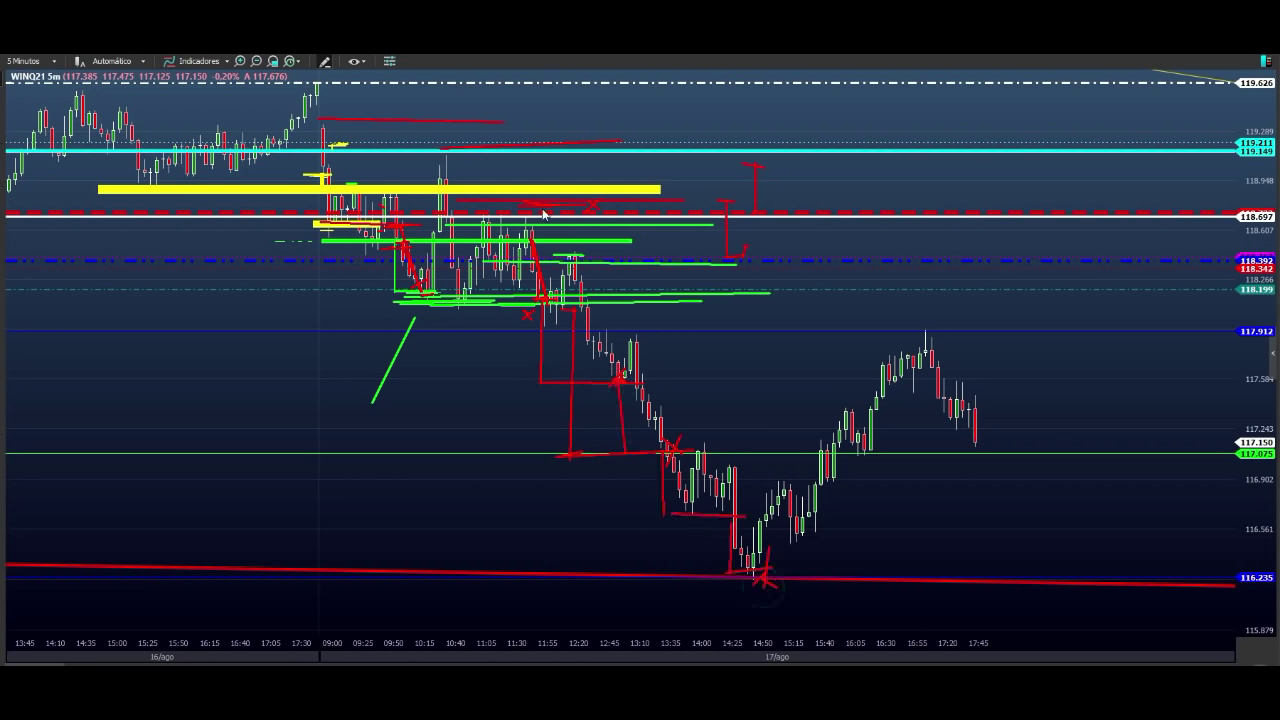
- Draw a red descending diagonal from the 11:40 high to the chart's lower edge and trace the rebound to the 12:20 high
left_click_drag(531, 197, 832, 537)
left_click(834, 543)
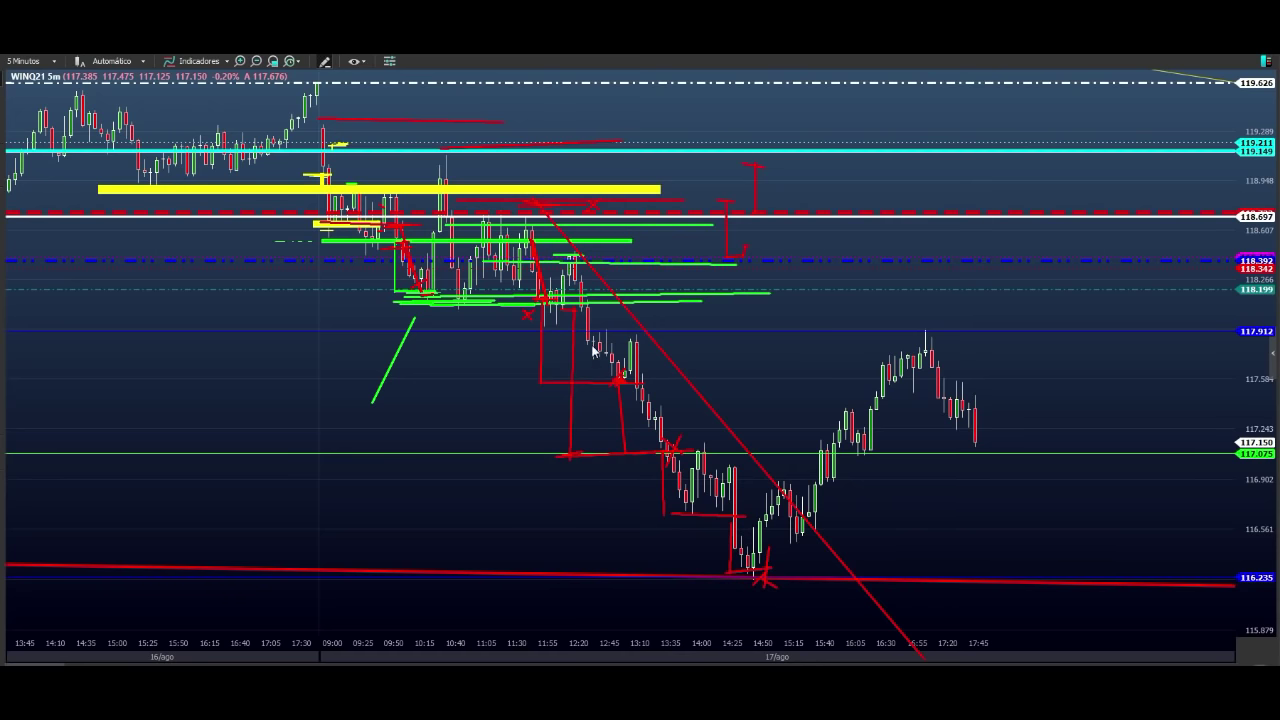
left_click(551, 297)
left_click(558, 253)
- Outline the range with a thick red band above 118.697, a red line below 118.199, and a thick red vertical connecting them
left_click_drag(566, 205, 596, 208)
left_click(522, 205)
left_click_drag(480, 198, 641, 208)
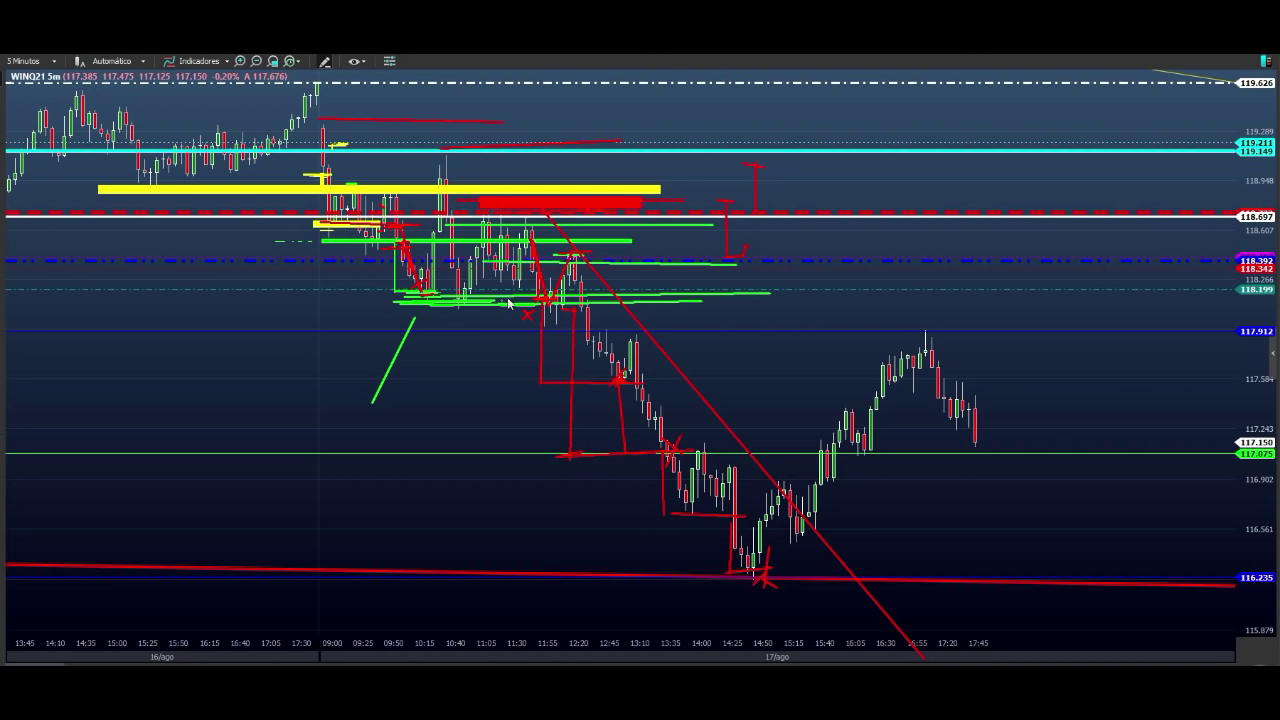
left_click_drag(405, 298, 662, 300)
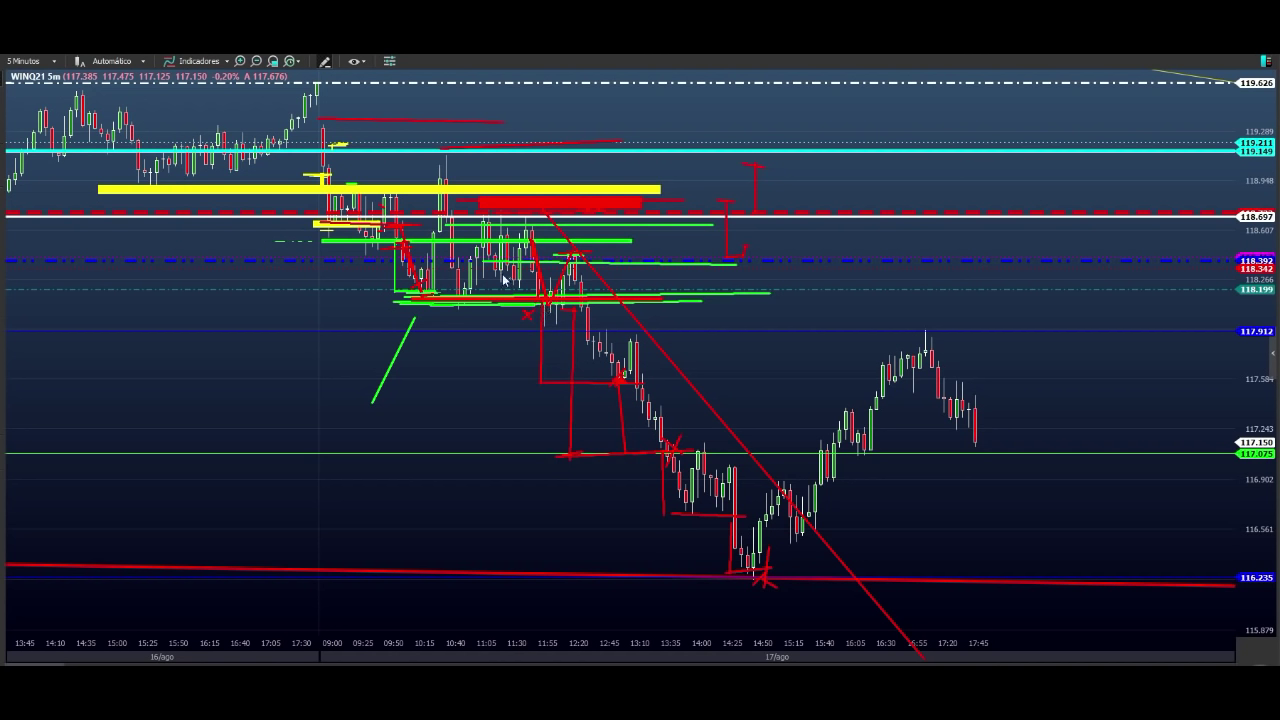
left_click_drag(484, 302, 492, 208)
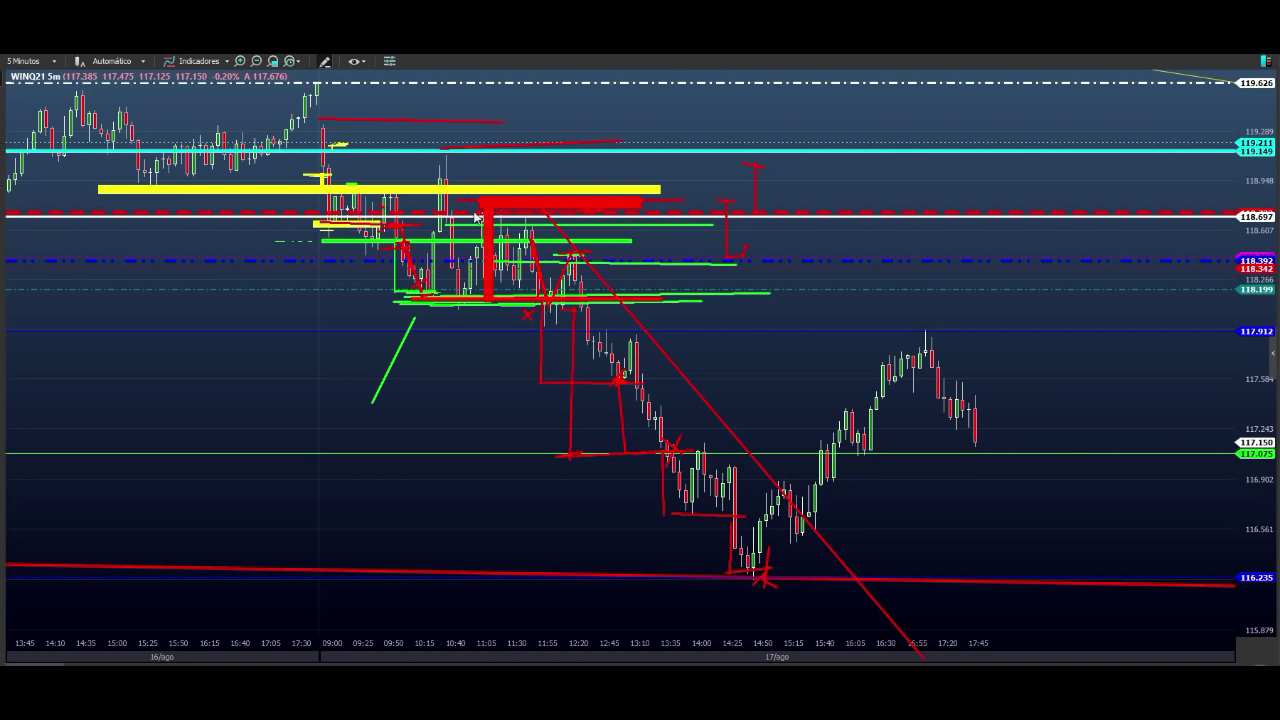
- Mark in green the centre of the red band above 118.697 and the lows near 117.584 before 13:10
left_click(581, 204)
mouse_move(498, 200)
left_mouse_down()
mouse_move(614, 202)
mouse_move(565, 208)
left_mouse_up()
left_click_drag(597, 374, 646, 377)
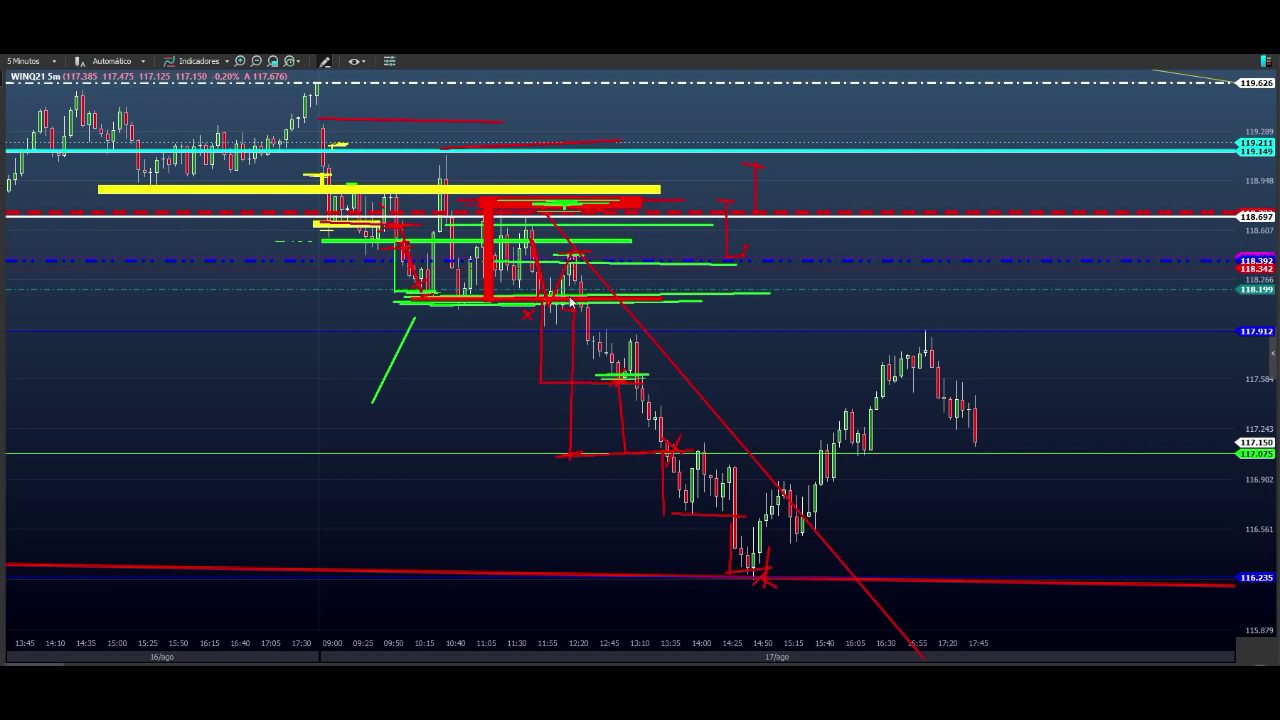
- Draw a thick green vertical from the range's low to the red band, then another from the yellow band to the chart's upper edge
left_click(543, 203)
left_click_drag(538, 199, 606, 203)
left_click(554, 291)
mouse_move(557, 298)
left_mouse_down()
mouse_move(555, 200)
mouse_move(574, 200)
left_mouse_up()
left_click_drag(697, 200, 735, 200)
left_click(713, 206)
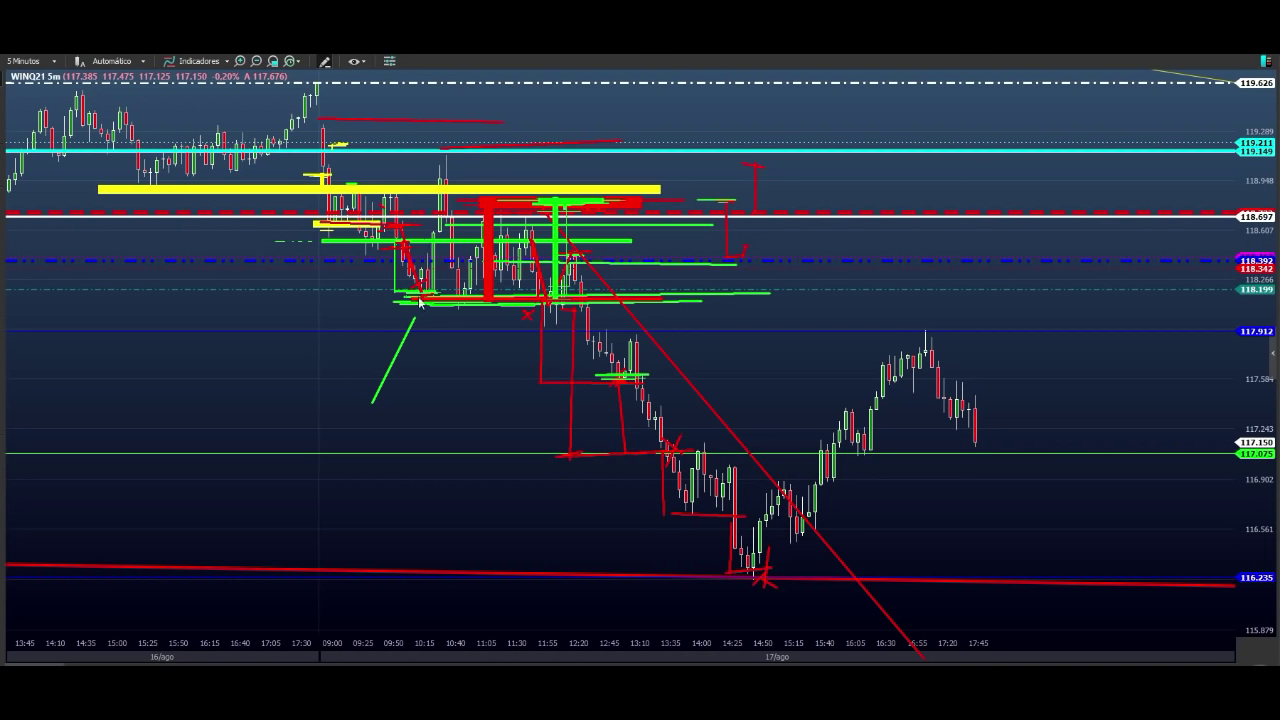
mouse_move(551, 190)
left_mouse_down()
mouse_move(630, 188)
mouse_move(630, 66)
left_mouse_up()
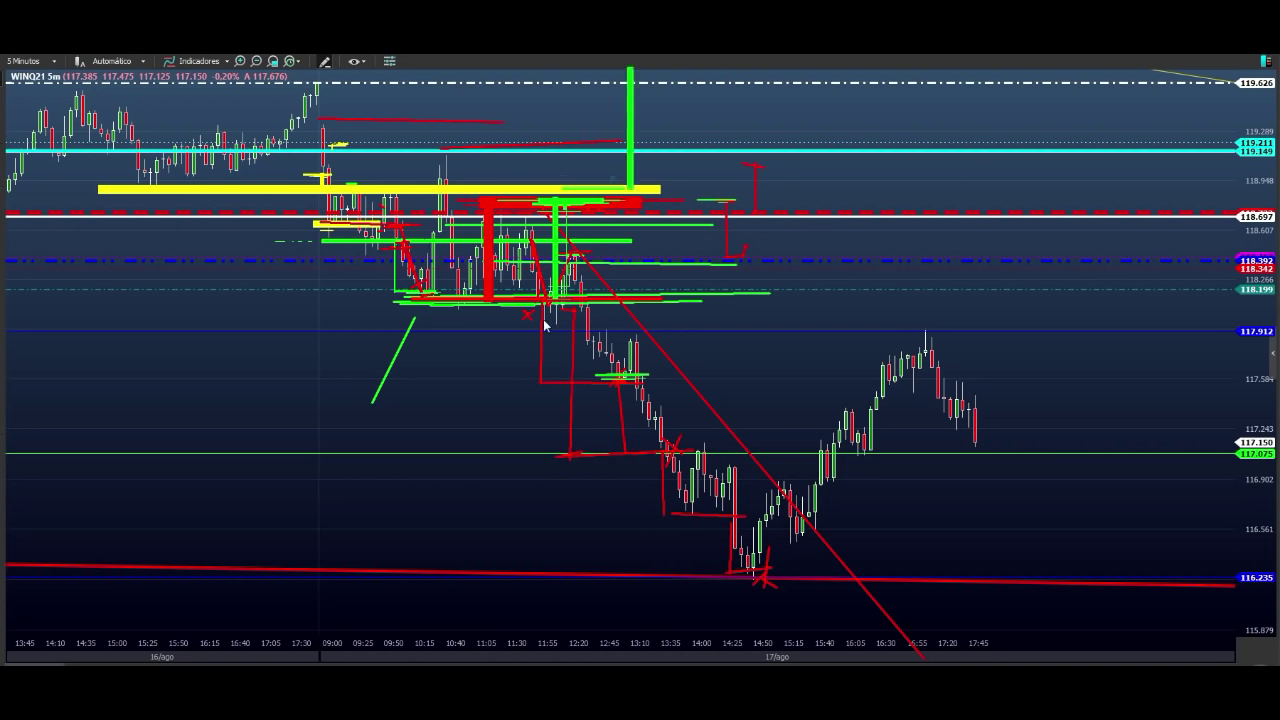
- Erase all the freehand markings and compress the price scale to fit more price levels
left_click(540, 300)
key("Escape")
left_click_drag(1270, 117, 1265, 98)
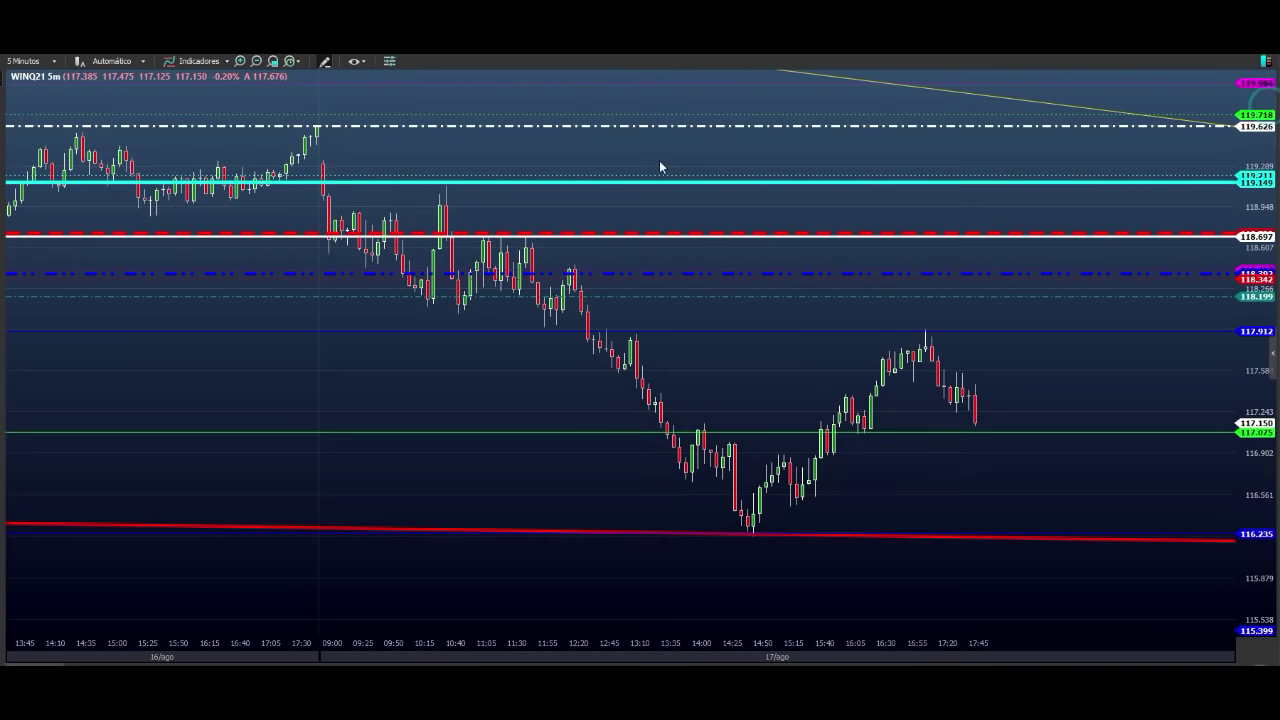
- Examine the earlier price action and upper levels back to 13/ago, and return to the 17/ago session
left_click_drag(646, 146, 709, 183)
left_click_drag(630, 202, 866, 357)
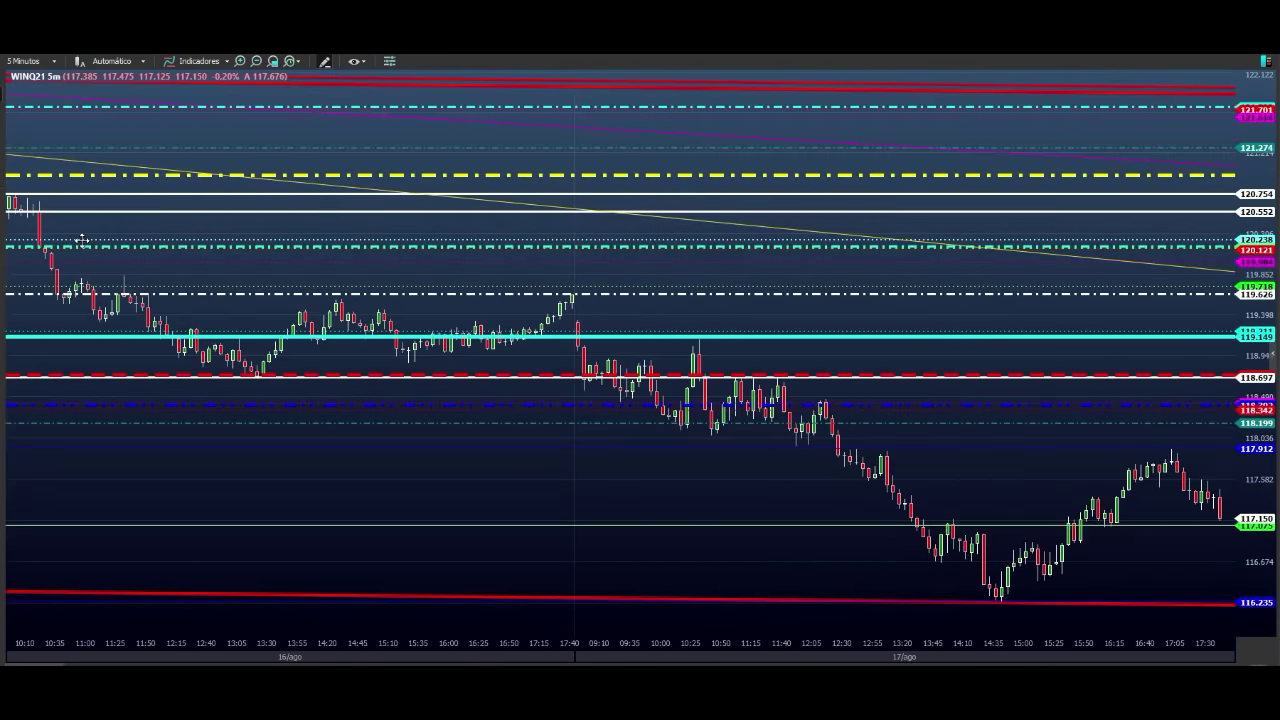
left_click_drag(86, 238, 269, 228)
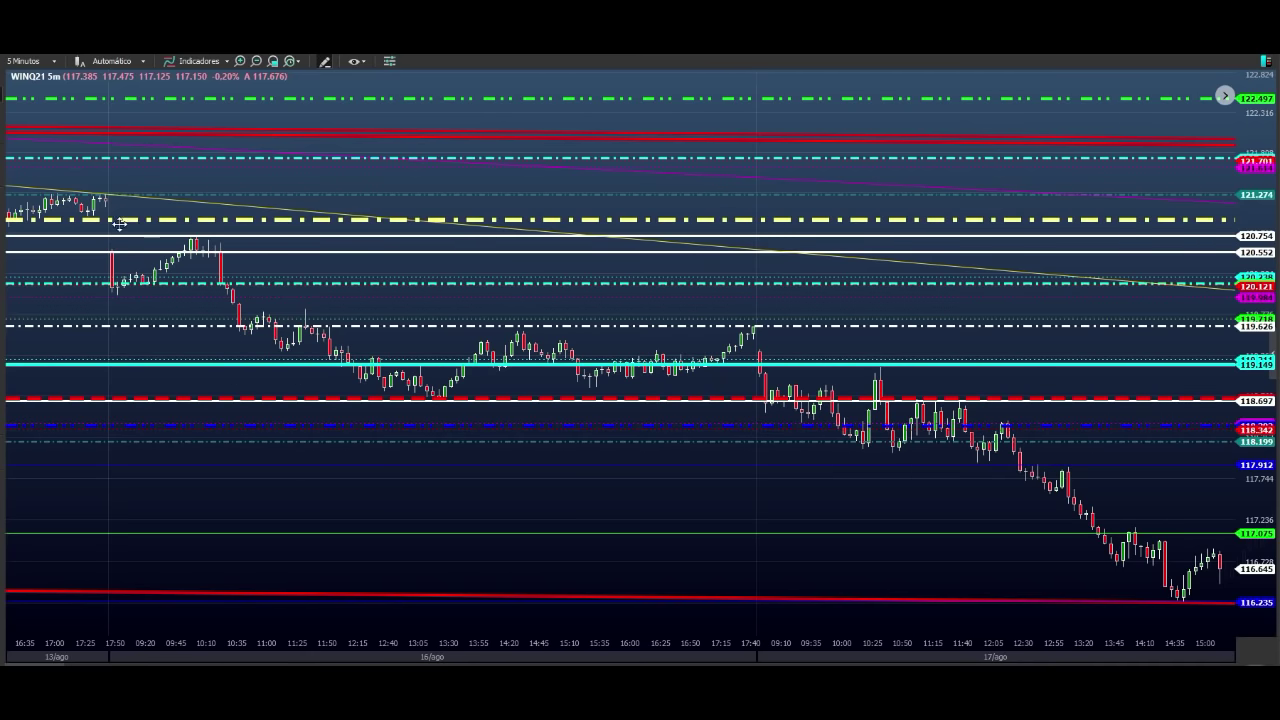
left_click_drag(1089, 344, 696, 249)
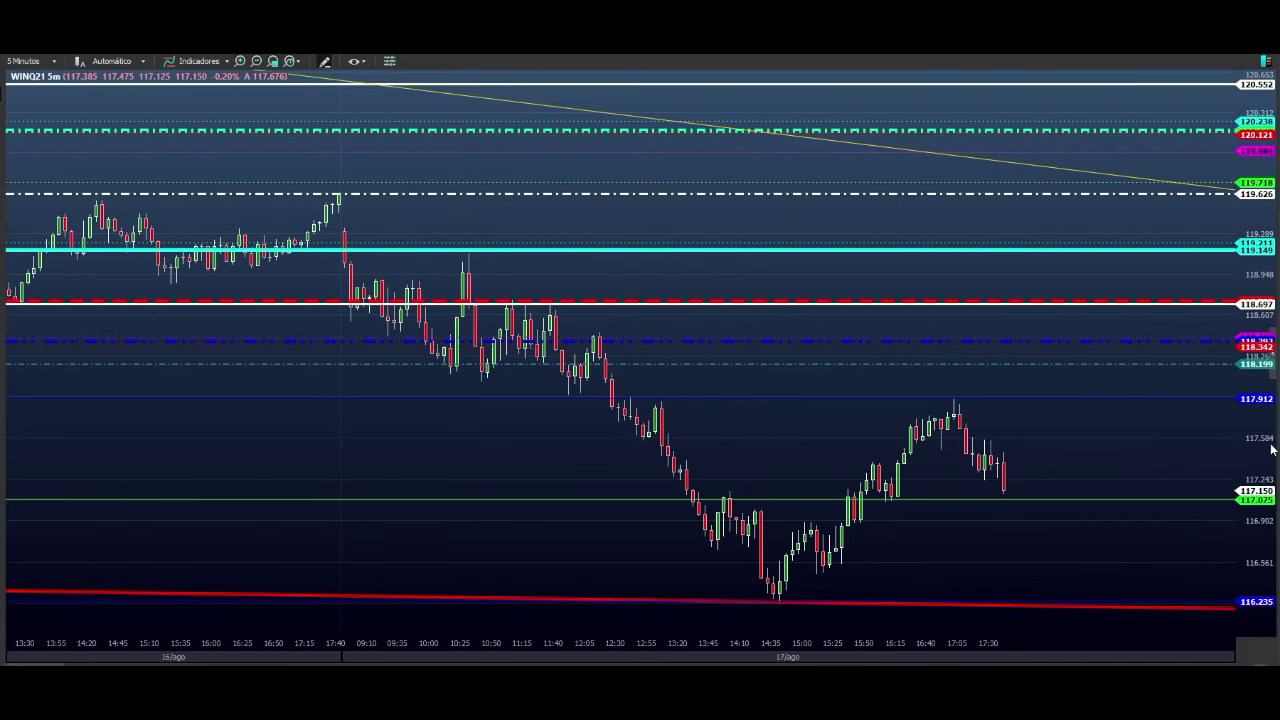
scroll(1154, 437, "up", 2)
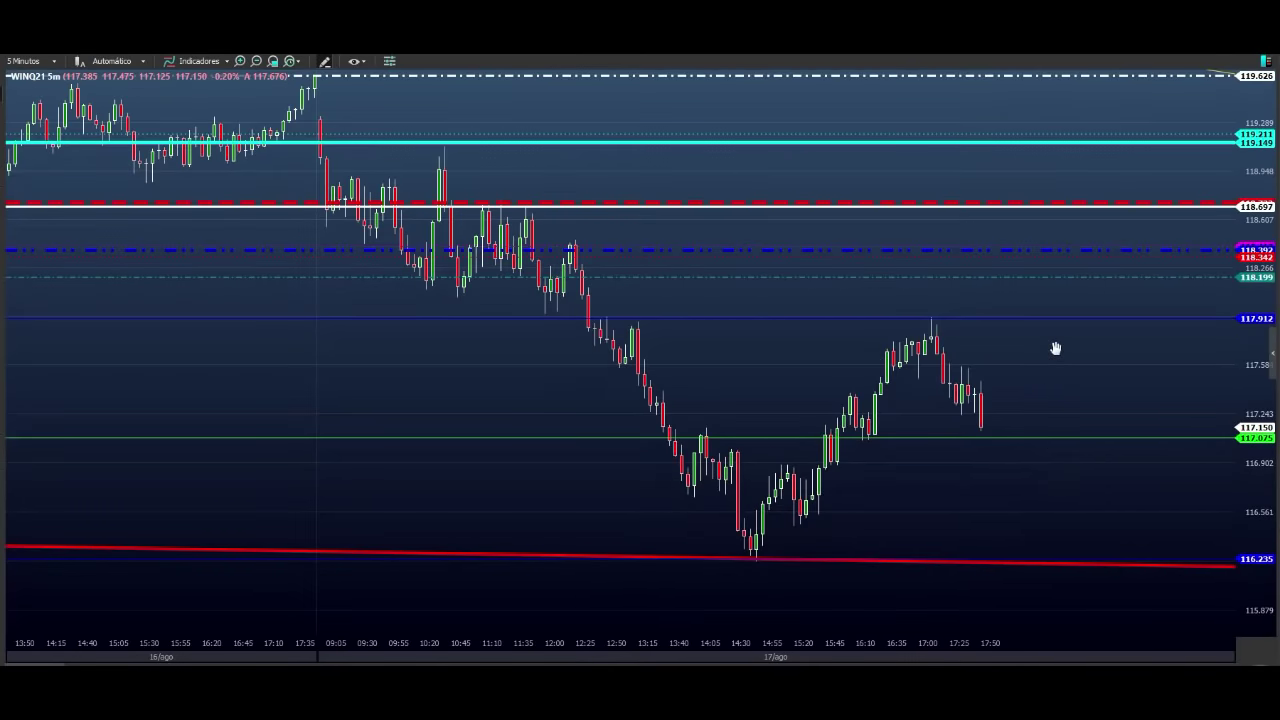
left_click_drag(1049, 340, 1063, 371)
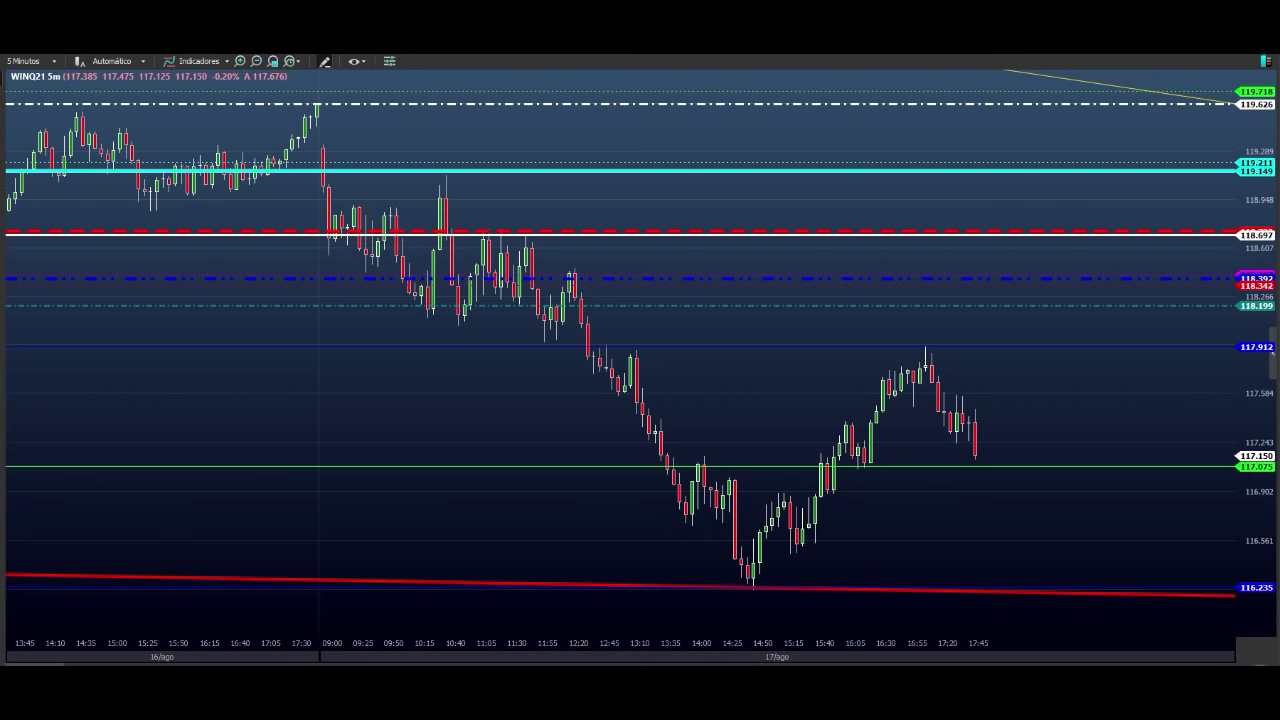
- Inspect the day's result in the order-entry panels of the chart and the neighbouring chart
left_click(1273, 352)
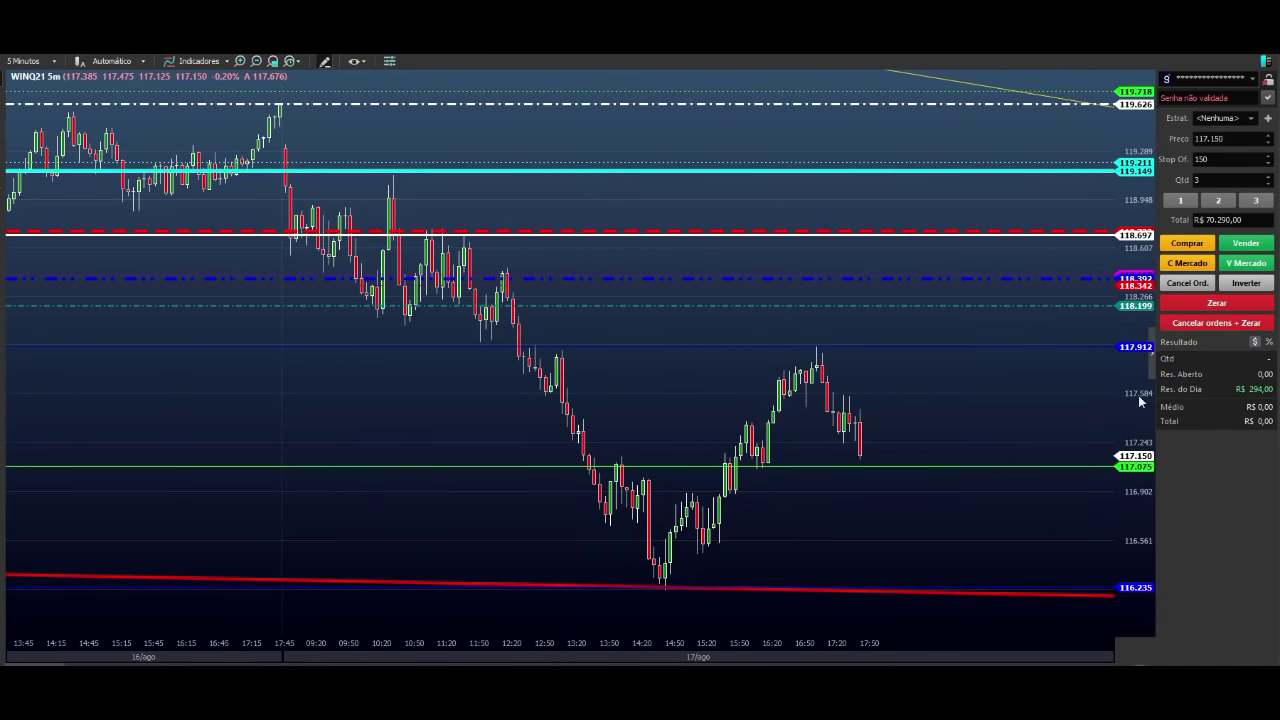
left_click(1153, 361)
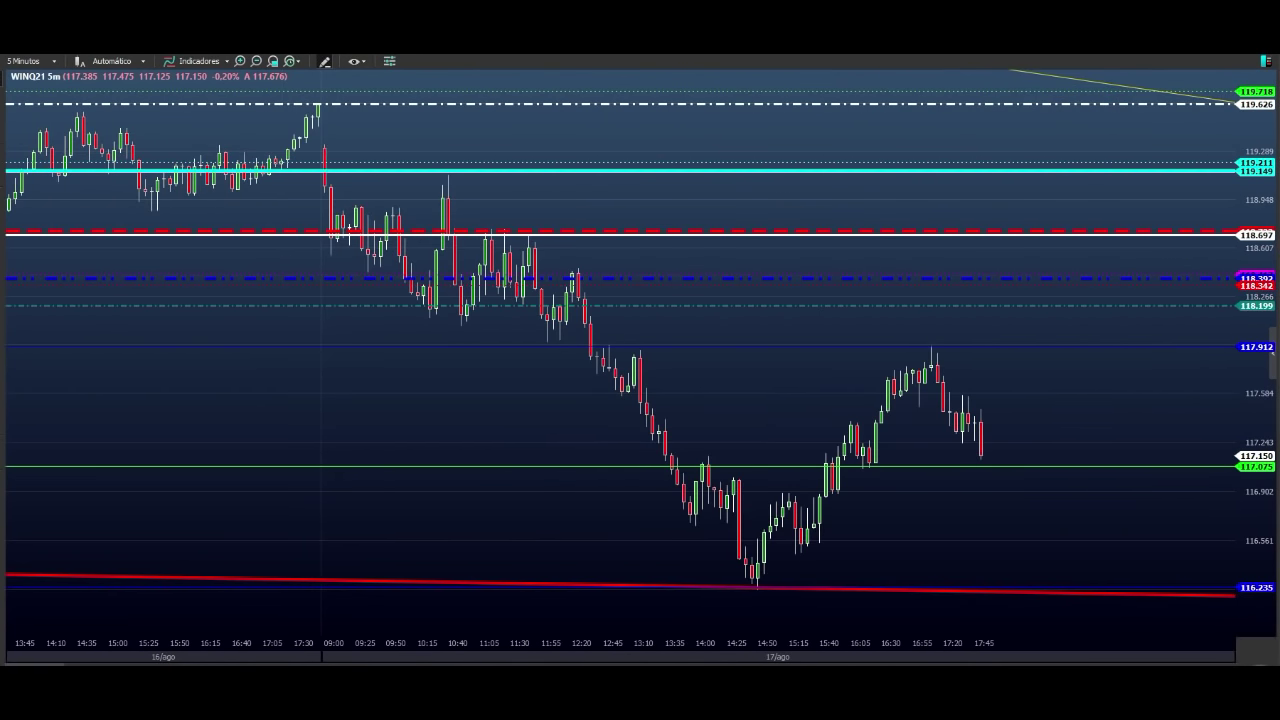
left_click_drag(1279, 171, 405, 54)
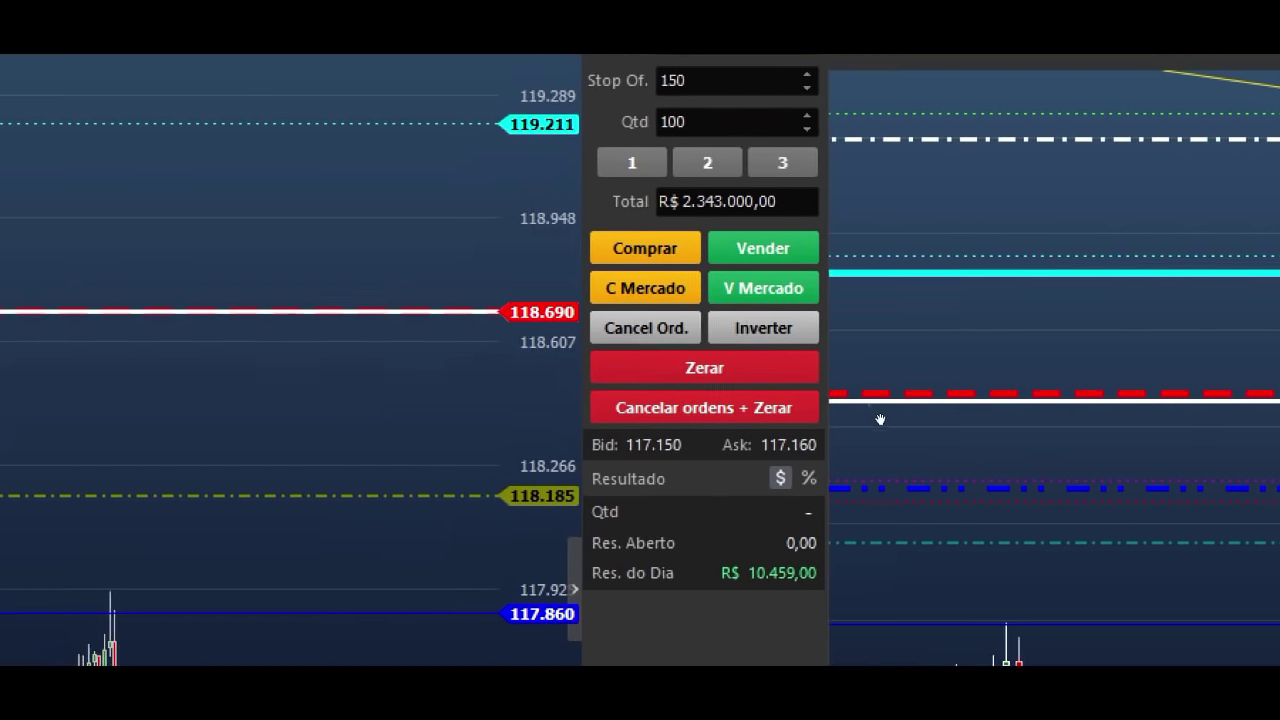
- Check the day's result beneath the order-entry buttons, and return to the full WINQ21 chart of 17/ago
left_click(914, 678)
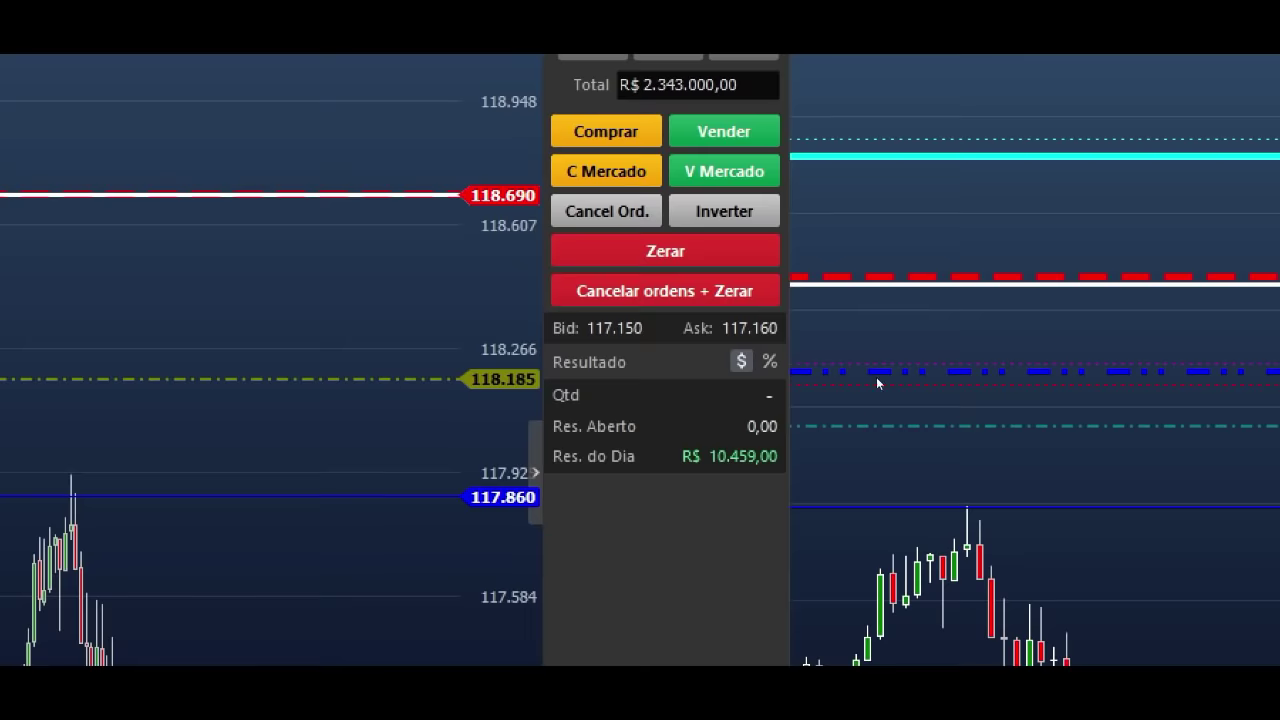
left_click(868, 350)
left_click(883, 517)
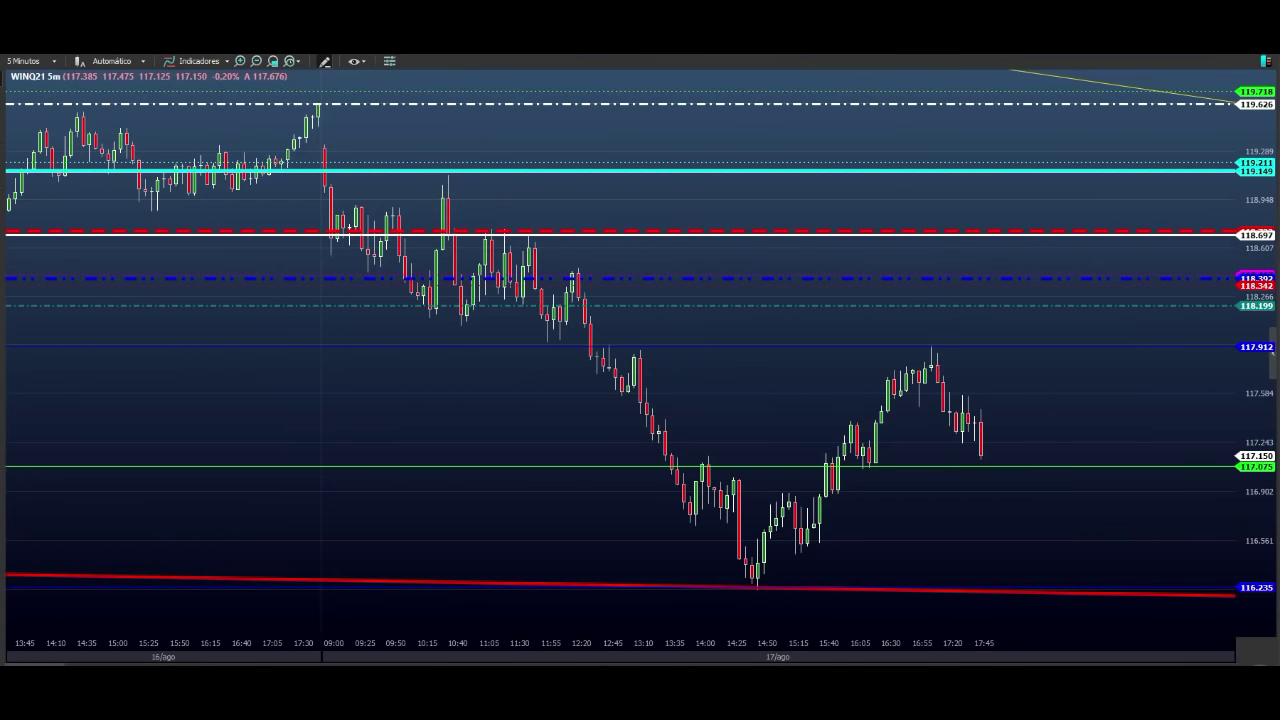
left_click(1206, 130)
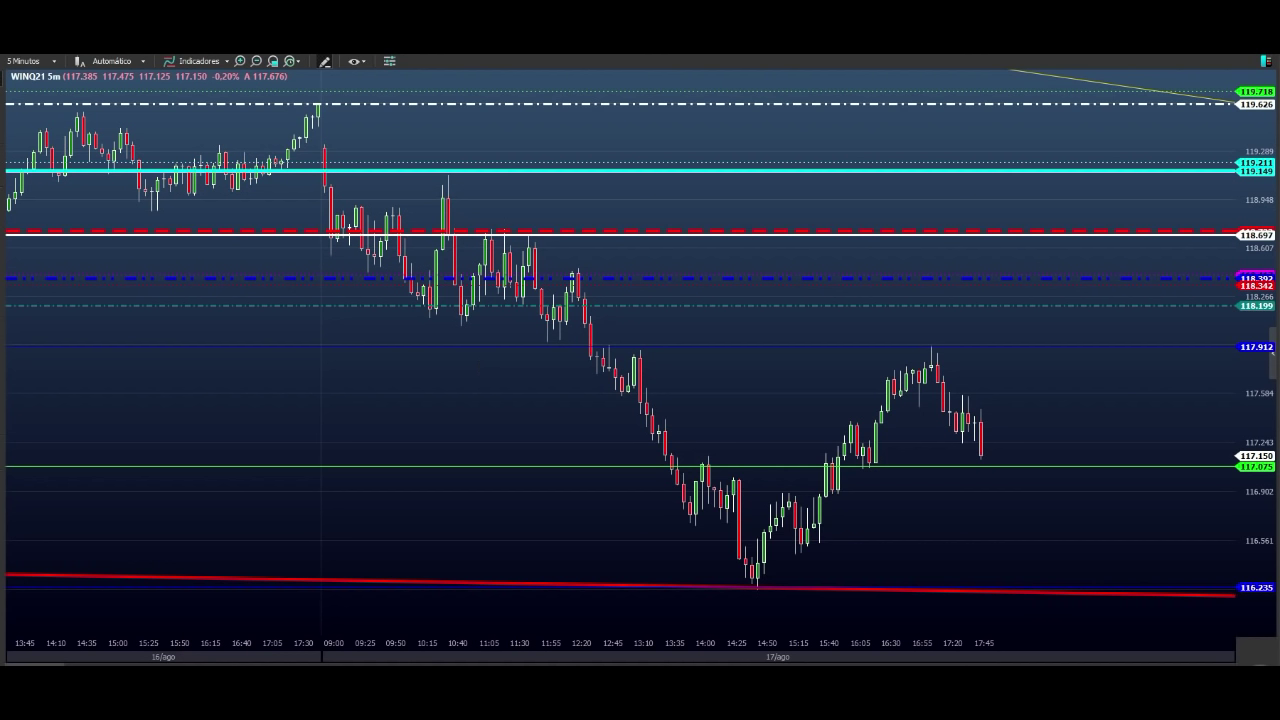
- Draw a green bar above the 11:30 highs over the red band and a filled green box over the support lows below them
left_click(459, 367)
left_click_drag(585, 223, 598, 215)
left_click(555, 217)
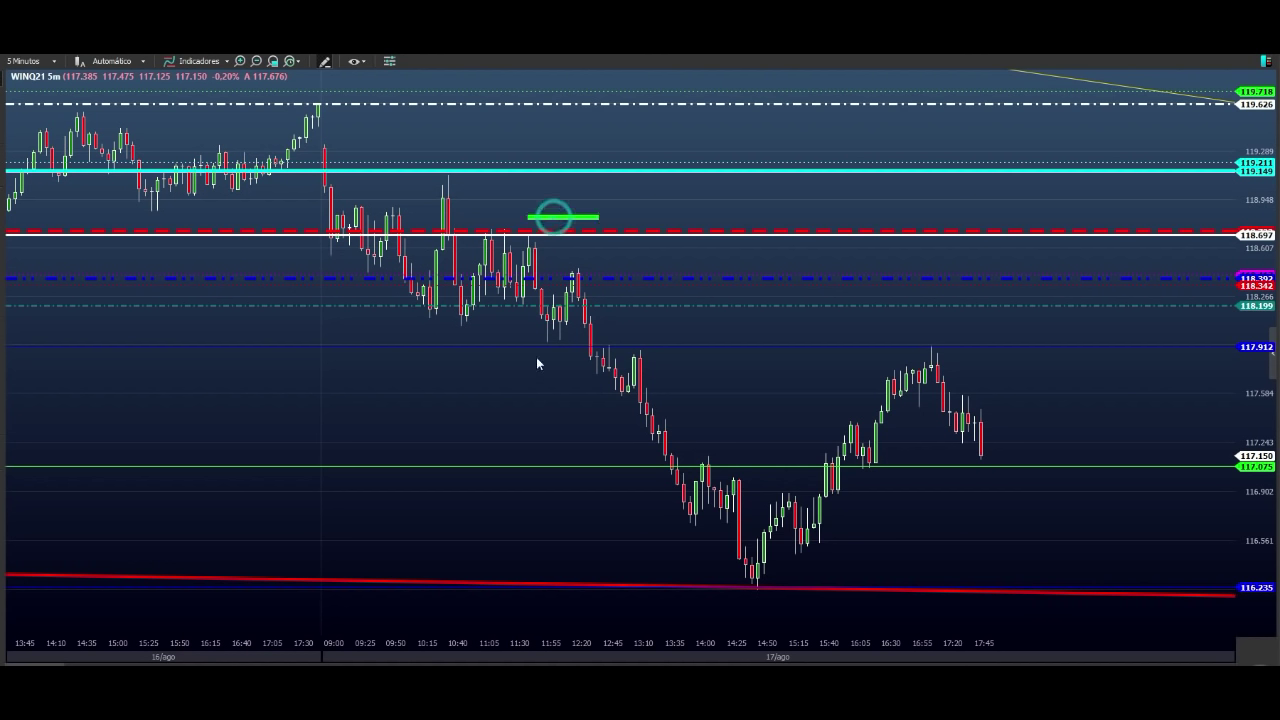
left_click_drag(536, 331, 622, 315)
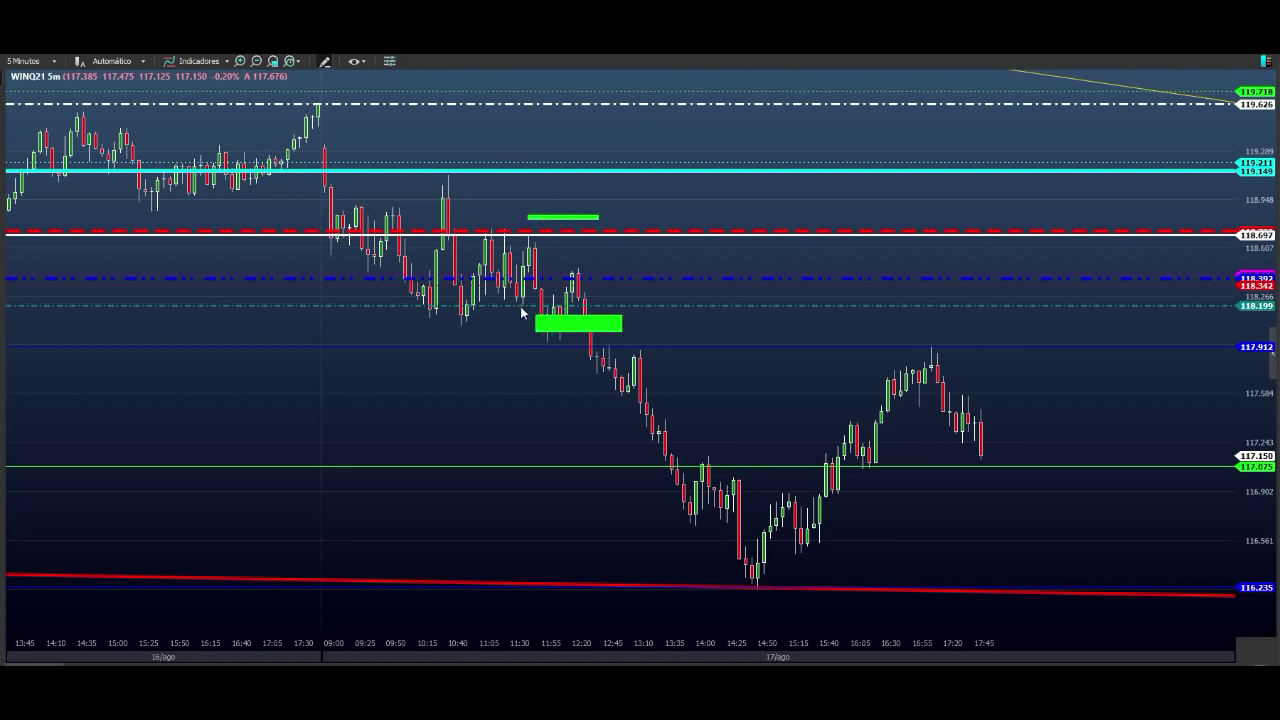
- Extend a green horizontal line from the support box, and mark the 14:45 low, the 15:30 pullback and the 16:55 high in green
left_click_drag(527, 319, 574, 323)
left_click_drag(478, 325, 666, 325)
mouse_move(702, 587)
left_mouse_down()
mouse_move(796, 576)
mouse_move(911, 366)
mouse_move(900, 449)
mouse_move(838, 489)
left_mouse_up()
left_click_drag(551, 323, 1023, 322)
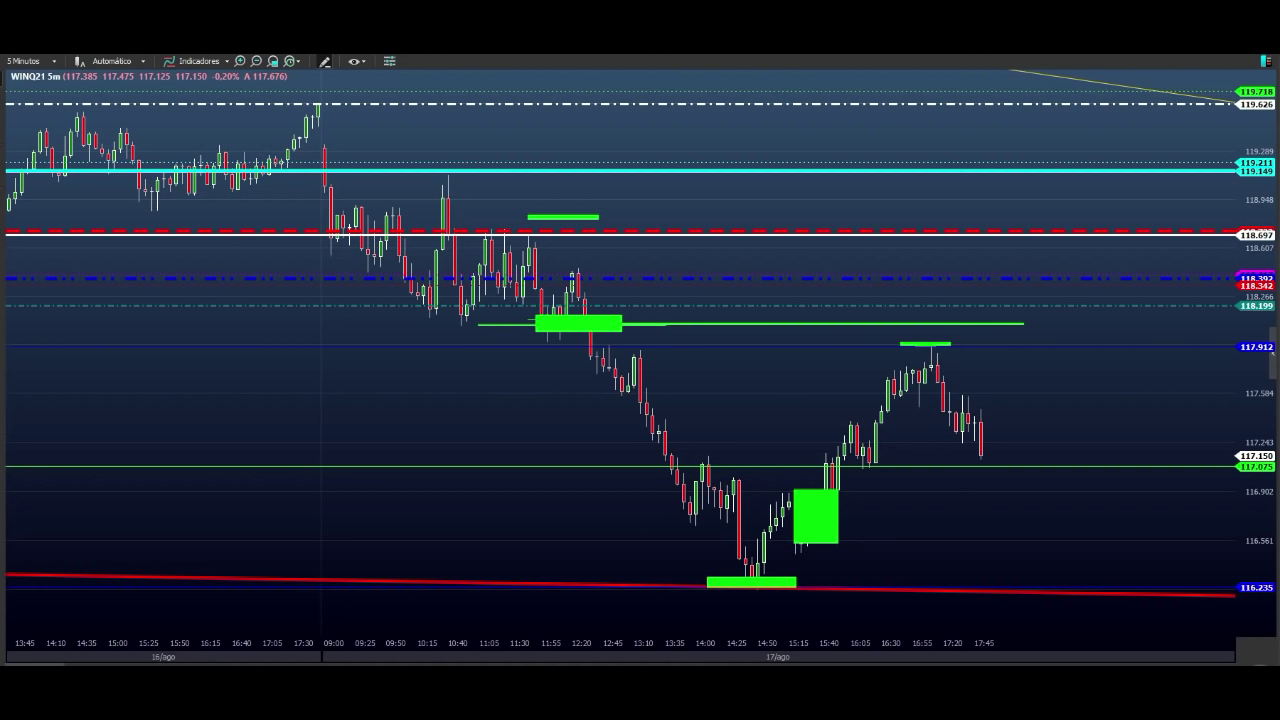
- Draw yellow arrows tracing the fall from the green support to the session low and the rebound, and box the gap beneath the green line
mouse_move(590, 322)
left_mouse_down()
mouse_move(645, 481)
mouse_move(715, 583)
left_mouse_up()
mouse_move(775, 545)
left_mouse_down()
mouse_move(857, 423)
mouse_move(891, 415)
mouse_move(926, 346)
left_mouse_up()
left_click_drag(858, 325, 858, 346)
left_click_drag(867, 346, 953, 343)
mouse_move(953, 343)
left_mouse_down()
mouse_move(953, 325)
mouse_move(849, 328)
mouse_move(873, 346)
left_mouse_up()
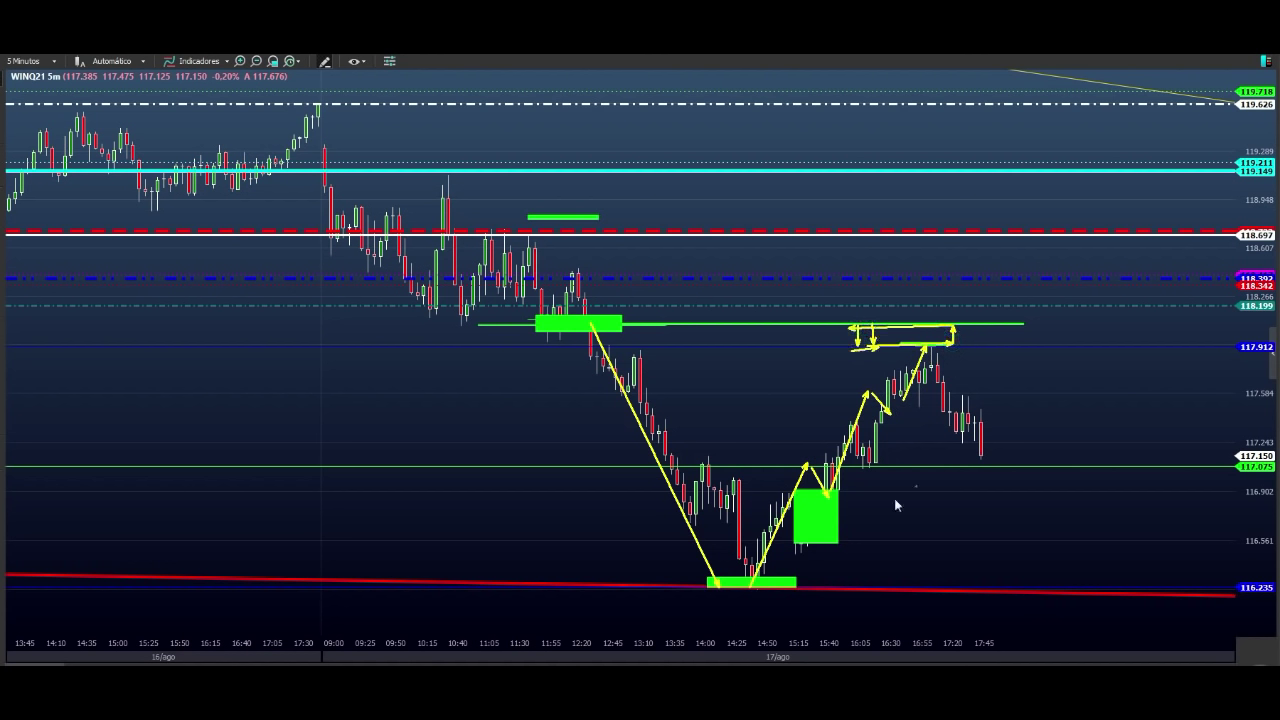
left_click_drag(592, 316, 719, 572)
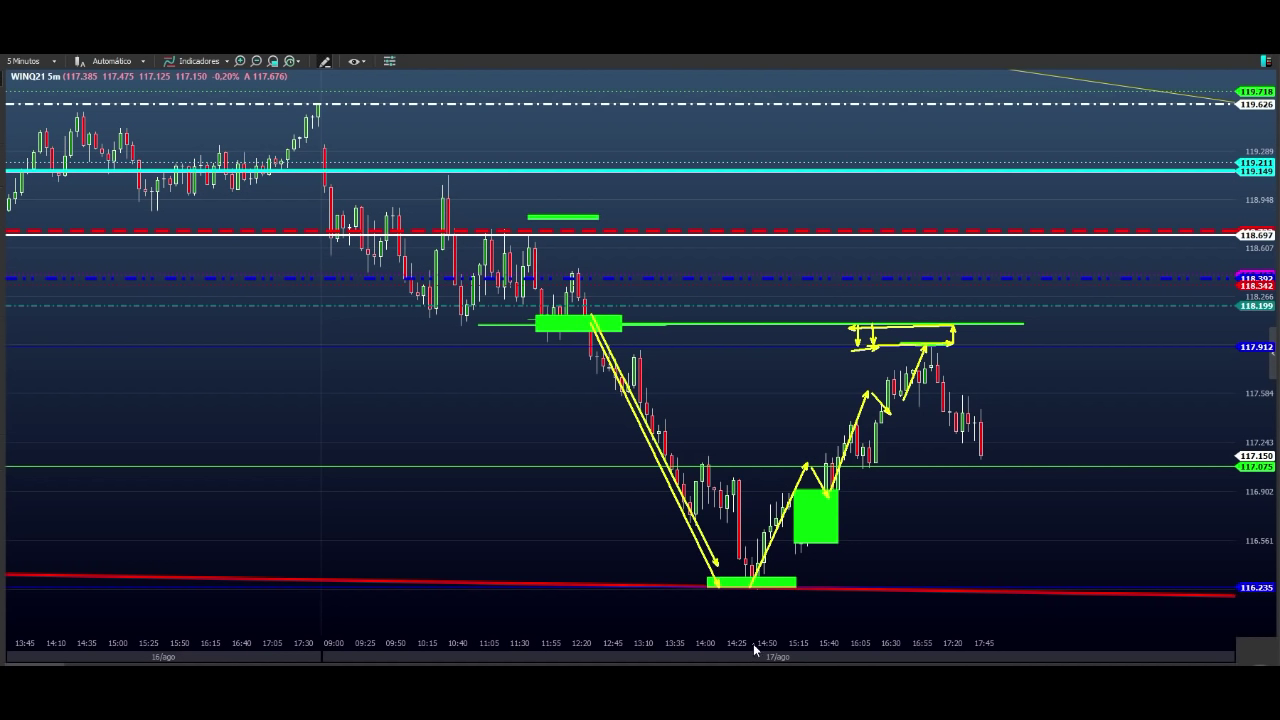
- Draw a yellow horizontal arrow from the 14:00 high at about 117.150, with small arrows marking that high and the pullback leading to it
mouse_move(712, 412)
left_mouse_down()
mouse_move(712, 436)
mouse_move(958, 456)
left_mouse_up()
left_click_drag(745, 378, 721, 437)
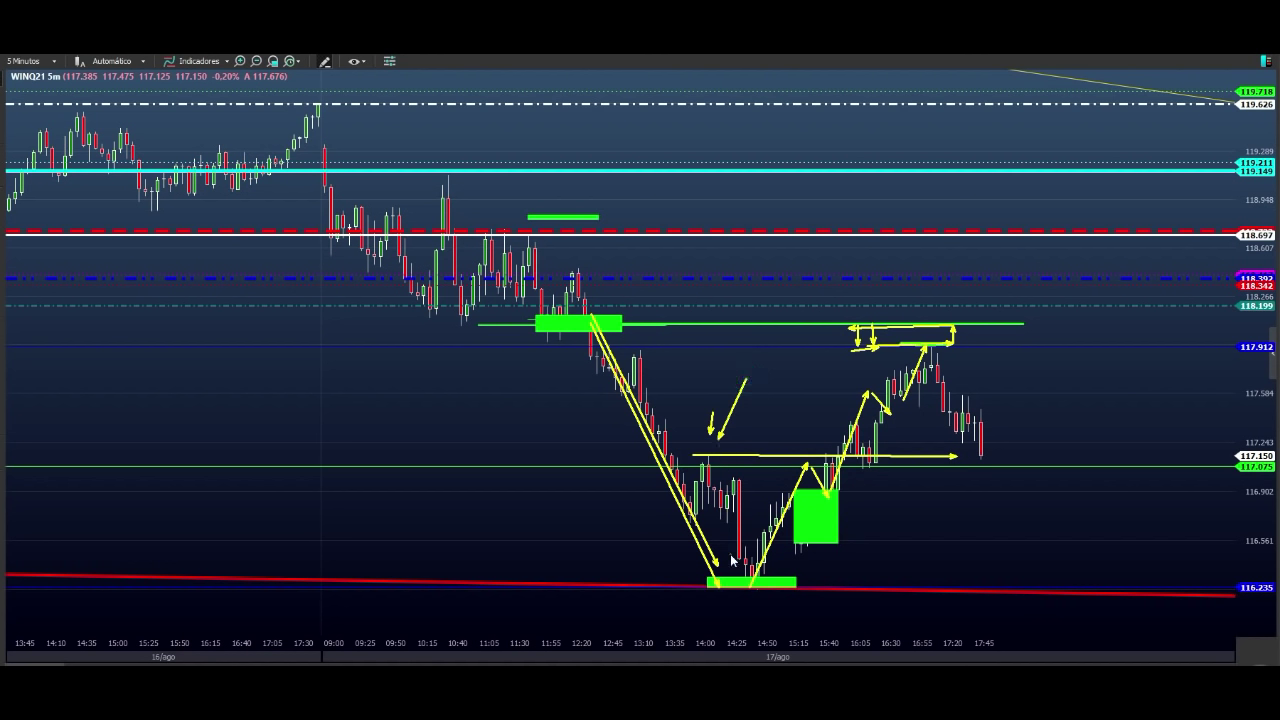
mouse_move(679, 477)
left_mouse_down()
mouse_move(672, 526)
mouse_move(707, 526)
left_mouse_up()
mouse_move(707, 520)
left_mouse_down()
mouse_move(710, 483)
mouse_move(718, 495)
left_mouse_up()
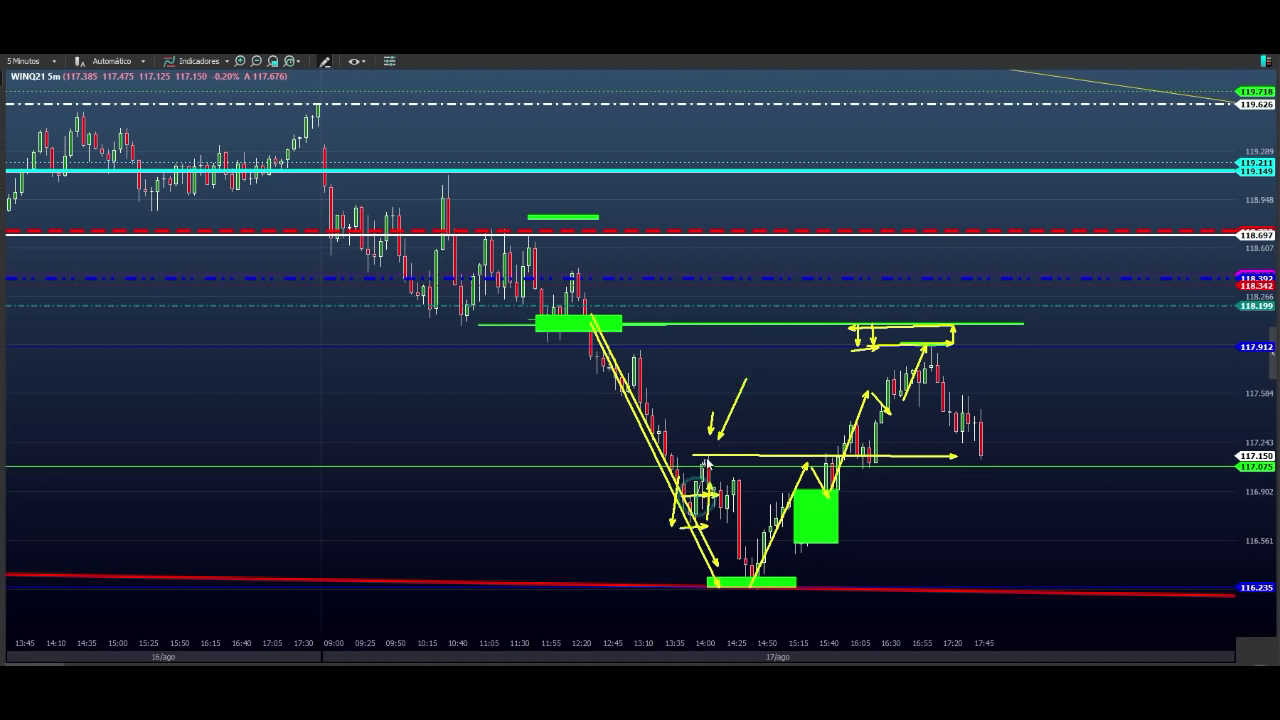
left_click(696, 455)
- Draw arrows from the 14:00 high down to the session low, then up through the 117.150 breakout to the green line
mouse_move(678, 449)
left_mouse_down()
mouse_move(716, 443)
mouse_move(704, 448)
mouse_move(727, 523)
mouse_move(780, 576)
left_mouse_up()
left_click_drag(788, 409, 812, 446)
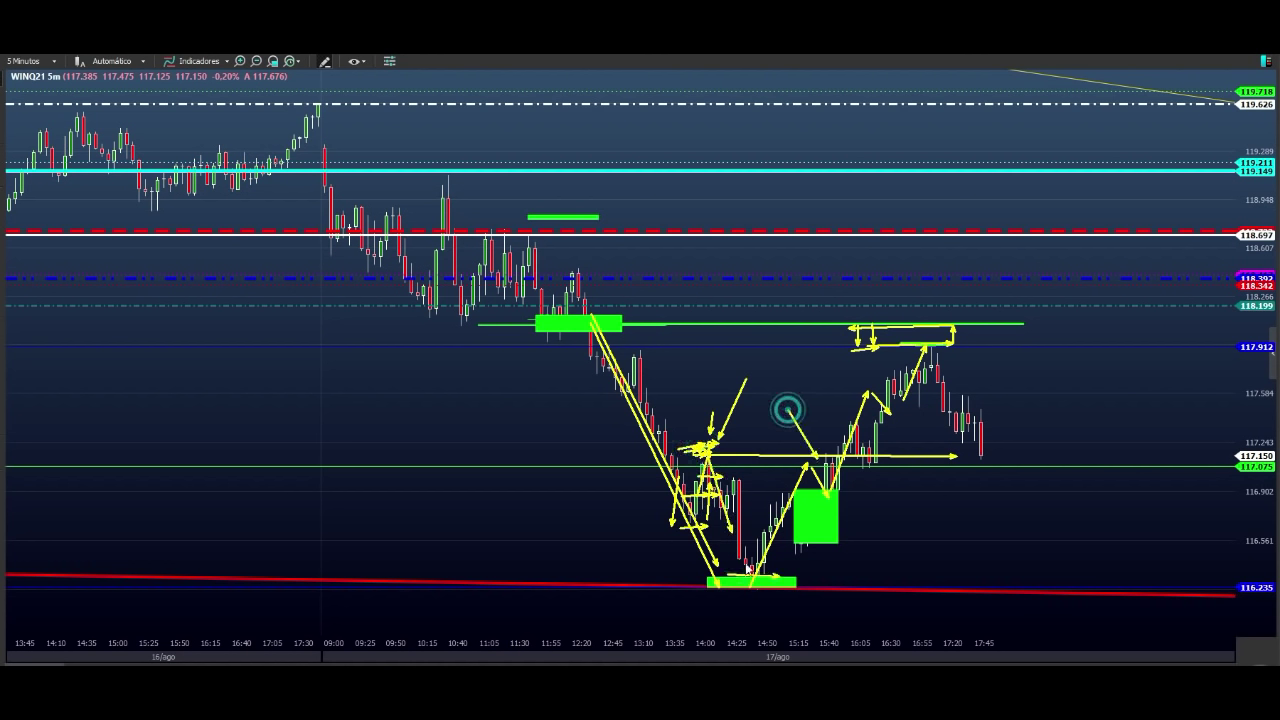
left_click_drag(778, 533, 783, 505)
mouse_move(757, 447)
left_mouse_down()
mouse_move(885, 450)
mouse_move(932, 326)
left_mouse_up()
left_click_drag(768, 388, 820, 444)
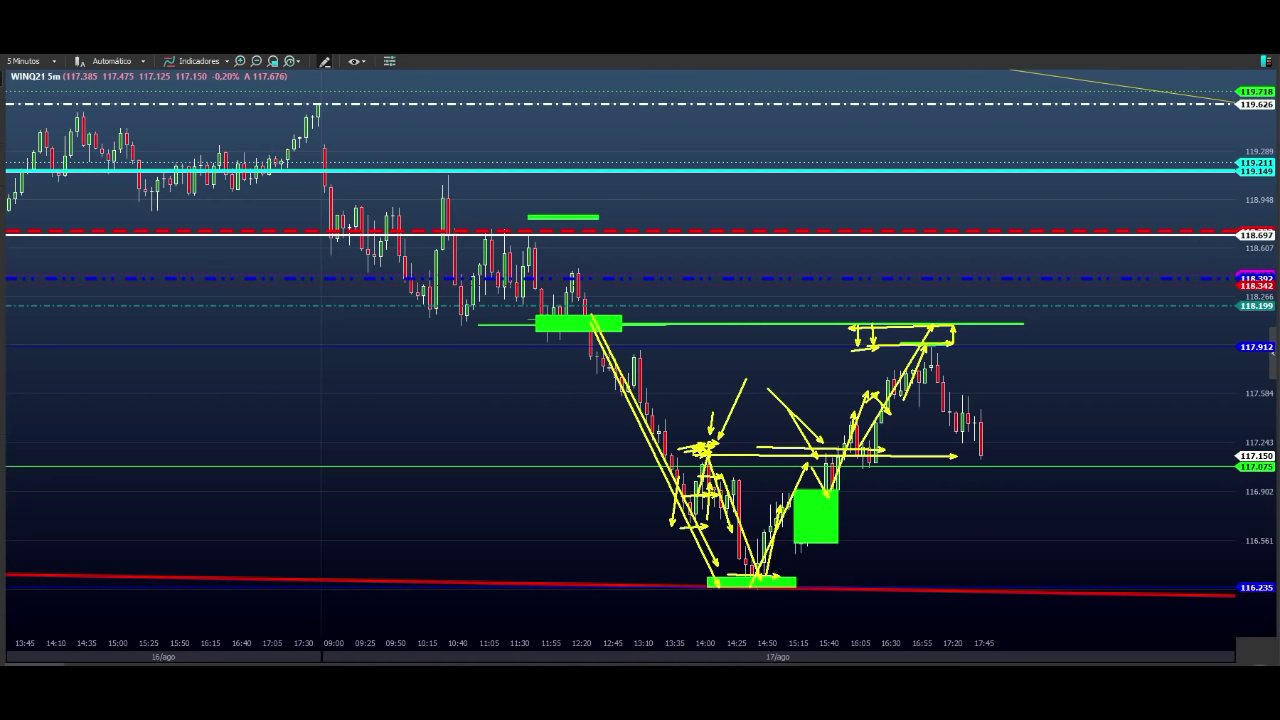
- Erase all the freehand markings and adjust the WINQ21 price scale to show the levels from 116.235 to 119.718
key("Escape")
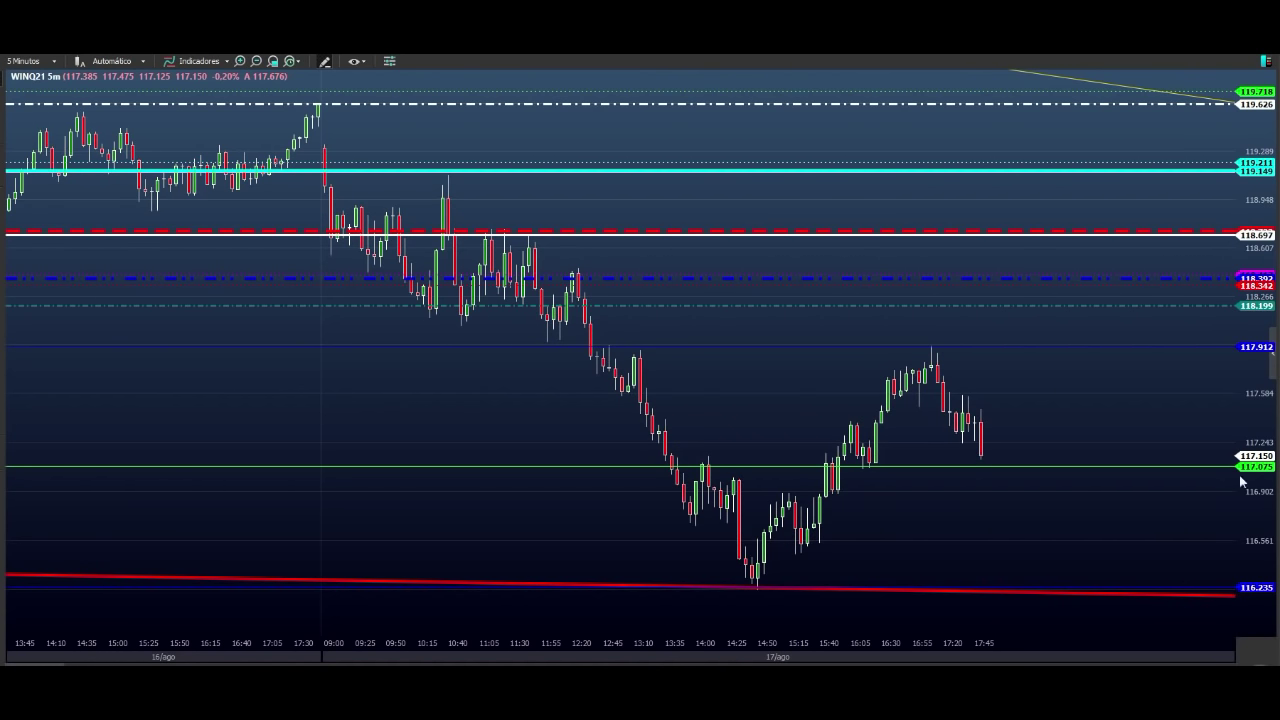
mouse_move(1253, 390)
left_mouse_down()
mouse_move(1263, 447)
mouse_move(1266, 360)
mouse_move(1254, 414)
left_mouse_up()
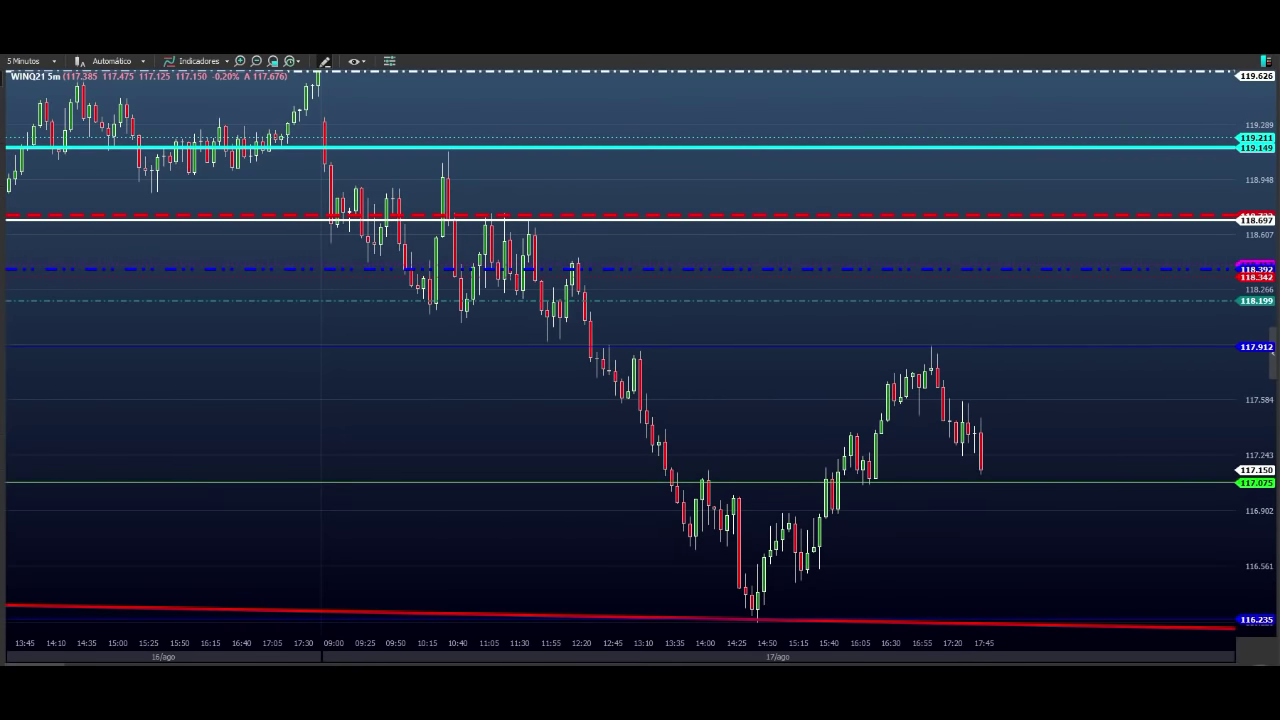
left_click_drag(1257, 373, 1257, 390)
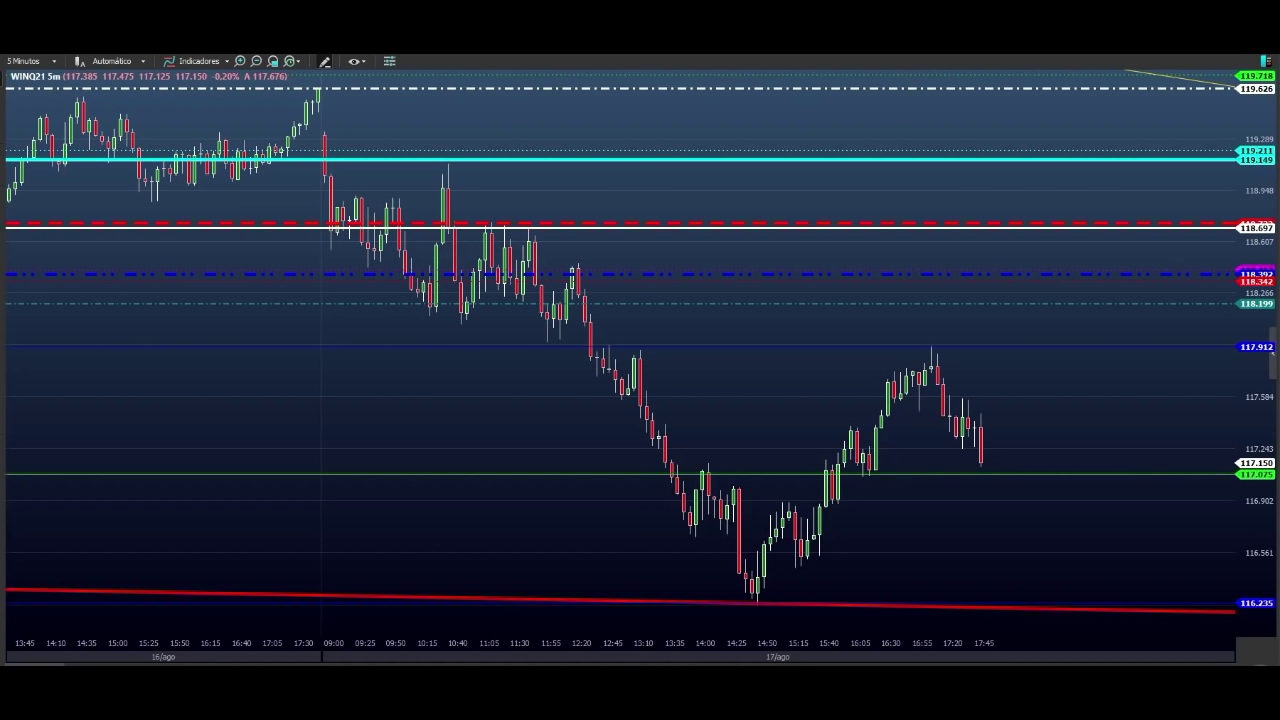
- Draw a large thick yellow letter V across the 17/ago candles
left_click(457, 217)
left_click(595, 490)
left_click(720, 216)
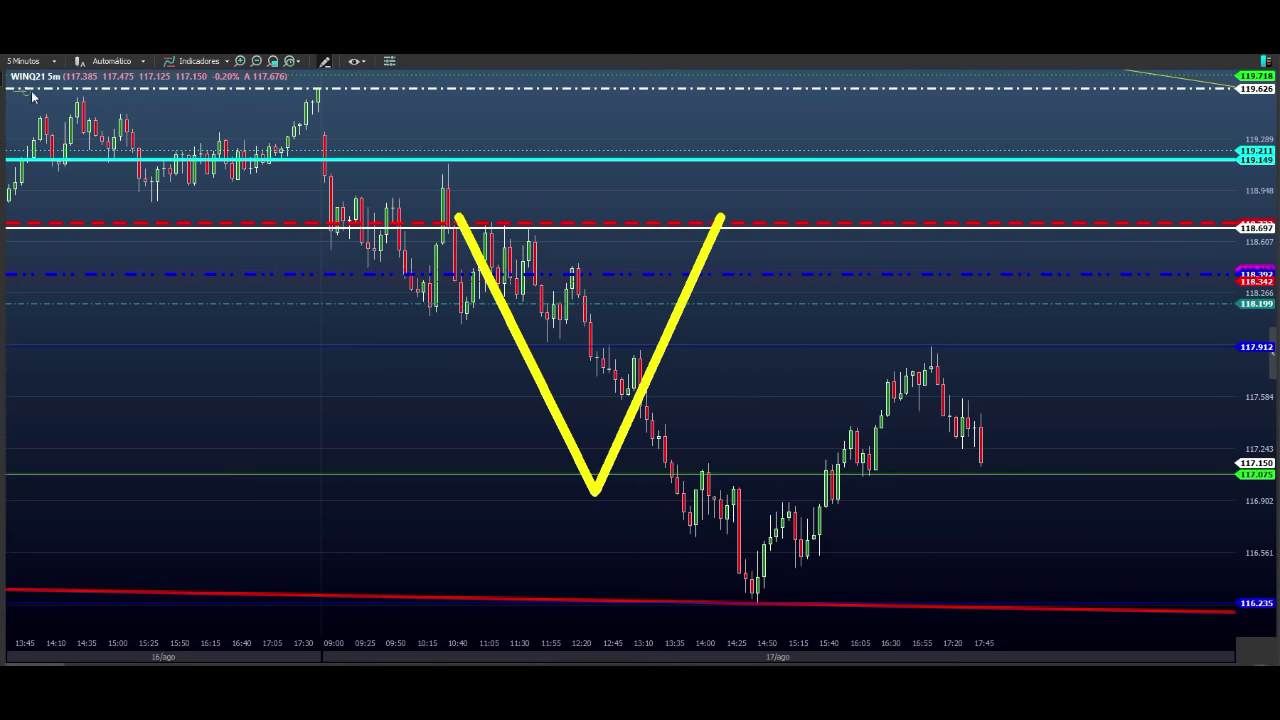
- Erase the yellow V, and rescale the WINV21 chart to fit more price levels with free space after the last candle
key("Escape")
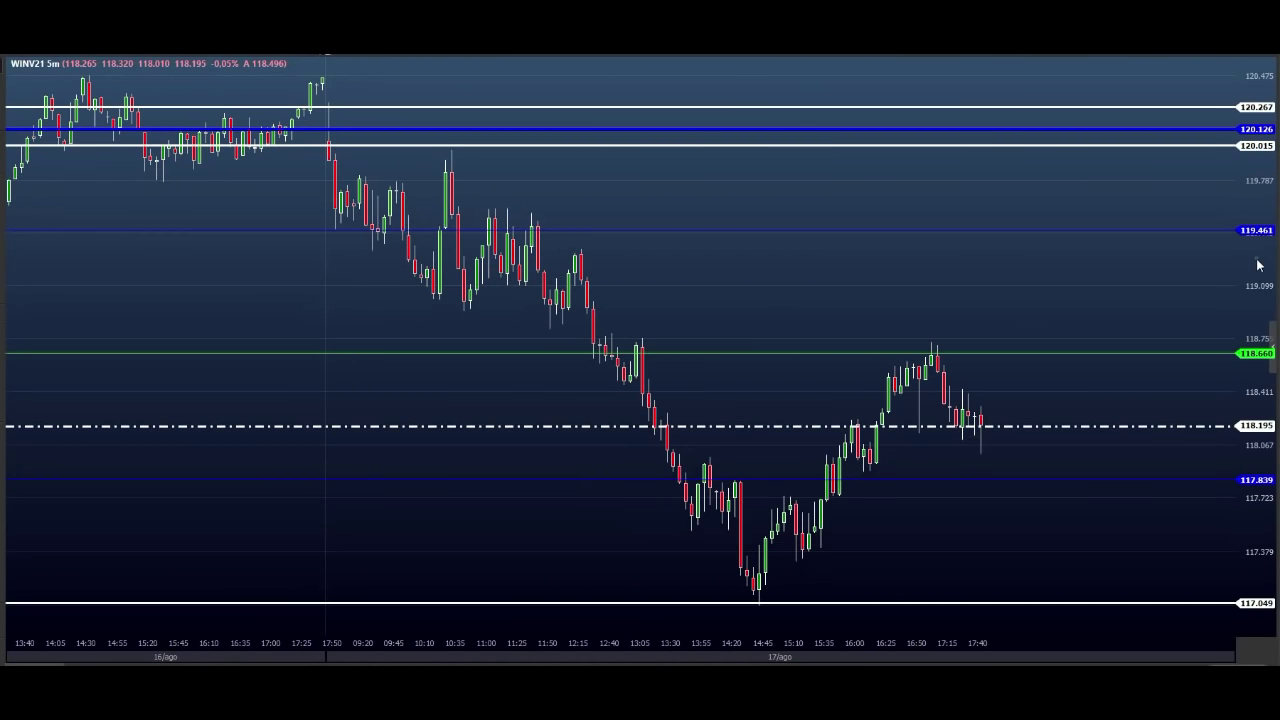
left_click_drag(1257, 260, 1217, 398)
left_click_drag(986, 320, 884, 289)
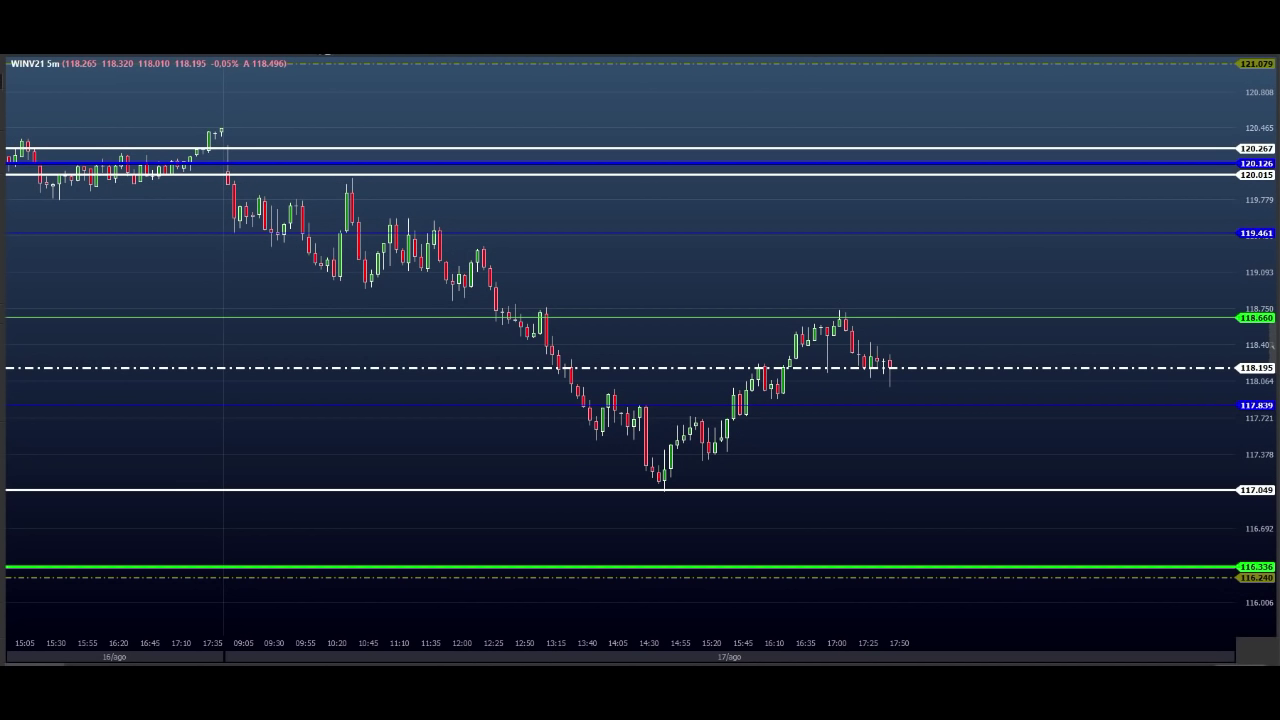
- Draw thick arrows projecting a break below 118.195 down to about 116.000, and a thin alternative path up to a horizontal arrow at about 118.750
mouse_move(830, 377)
left_mouse_down()
mouse_move(962, 377)
mouse_move(1025, 600)
left_mouse_up()
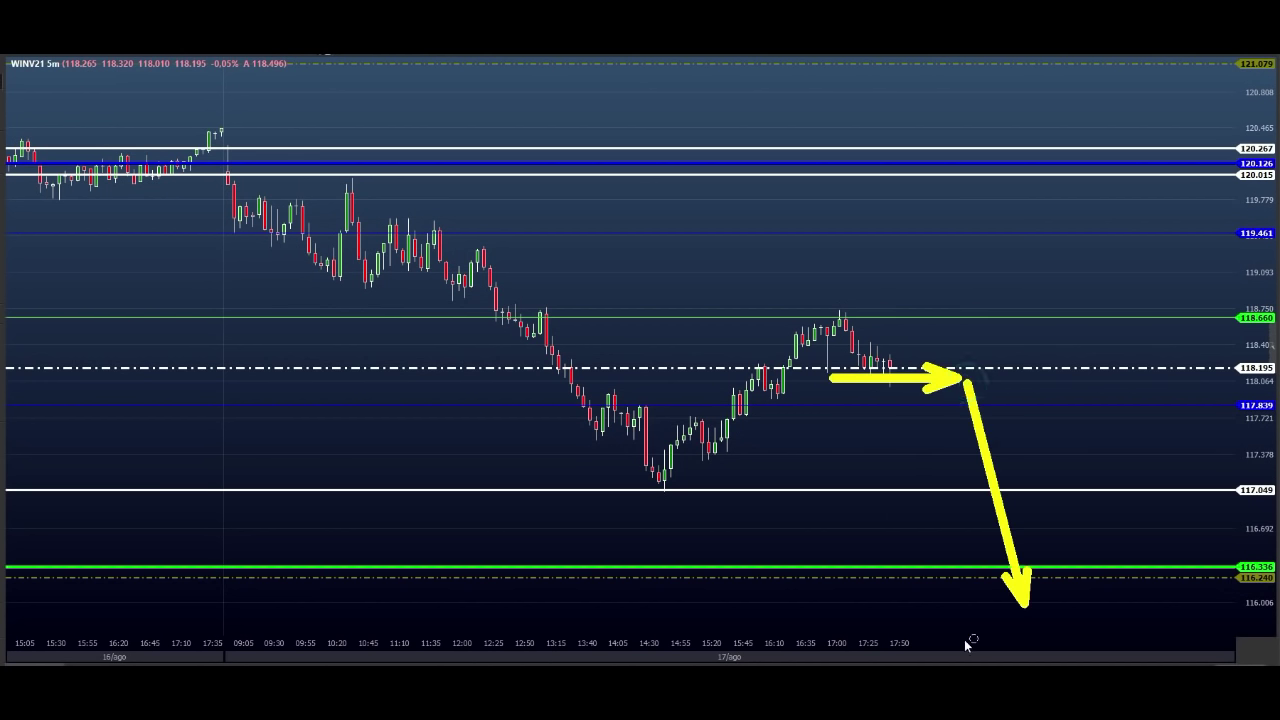
left_click_drag(957, 640, 1055, 622)
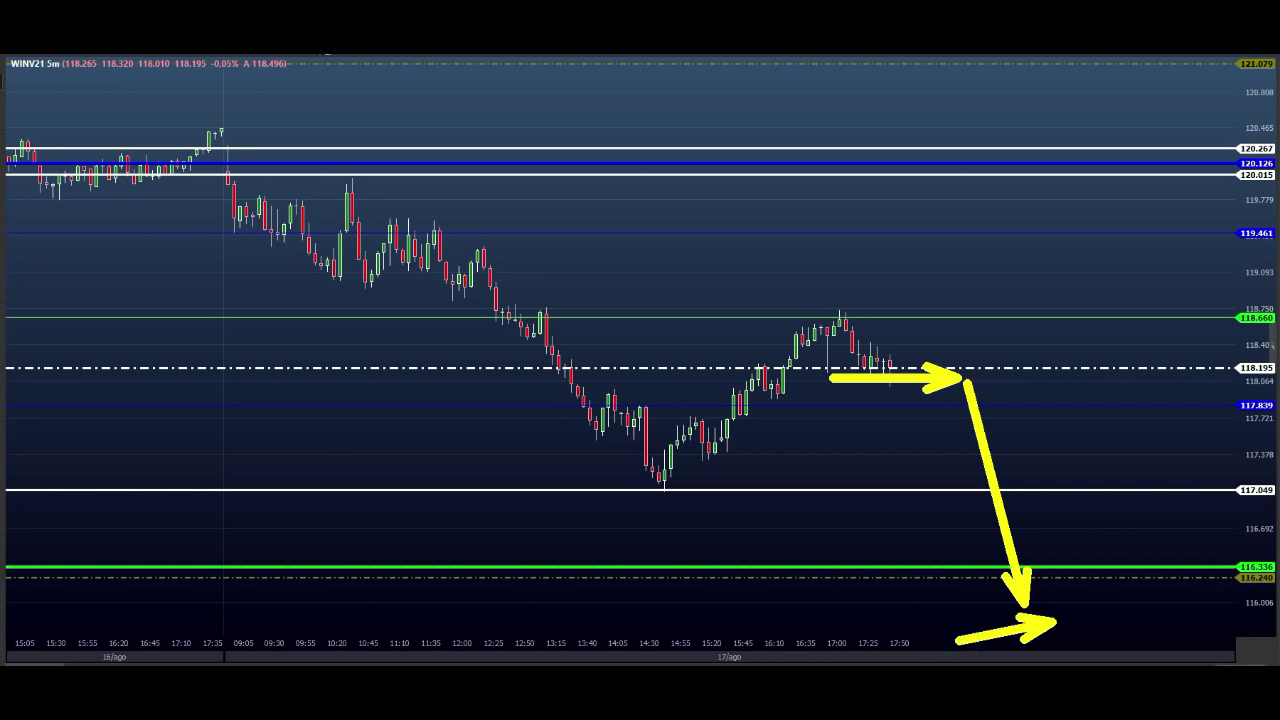
mouse_move(955, 378)
left_mouse_down()
mouse_move(957, 300)
mouse_move(979, 328)
mouse_move(993, 316)
left_mouse_up()
left_click_drag(827, 310, 1042, 308)
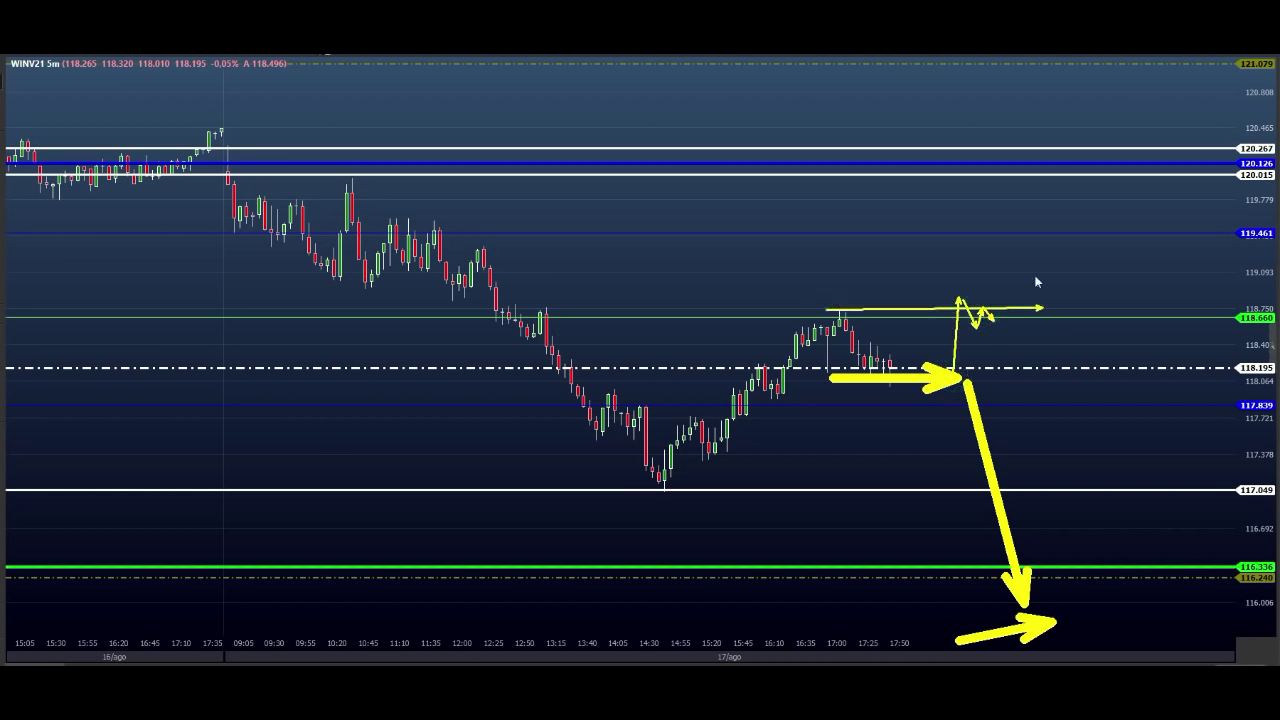
- Draw a thin arrow path from a small range near 119.093 down past 117.049, with a pullback and a second fall below 116.006
mouse_move(985, 268)
left_mouse_down()
mouse_move(1028, 270)
mouse_move(1046, 245)
mouse_move(1068, 252)
mouse_move(1083, 297)
mouse_move(1124, 316)
mouse_move(1108, 527)
left_mouse_up()
left_click_drag(1108, 527, 1143, 474)
mouse_move(1142, 485)
left_mouse_down()
mouse_move(1163, 646)
mouse_move(1275, 603)
left_mouse_up()
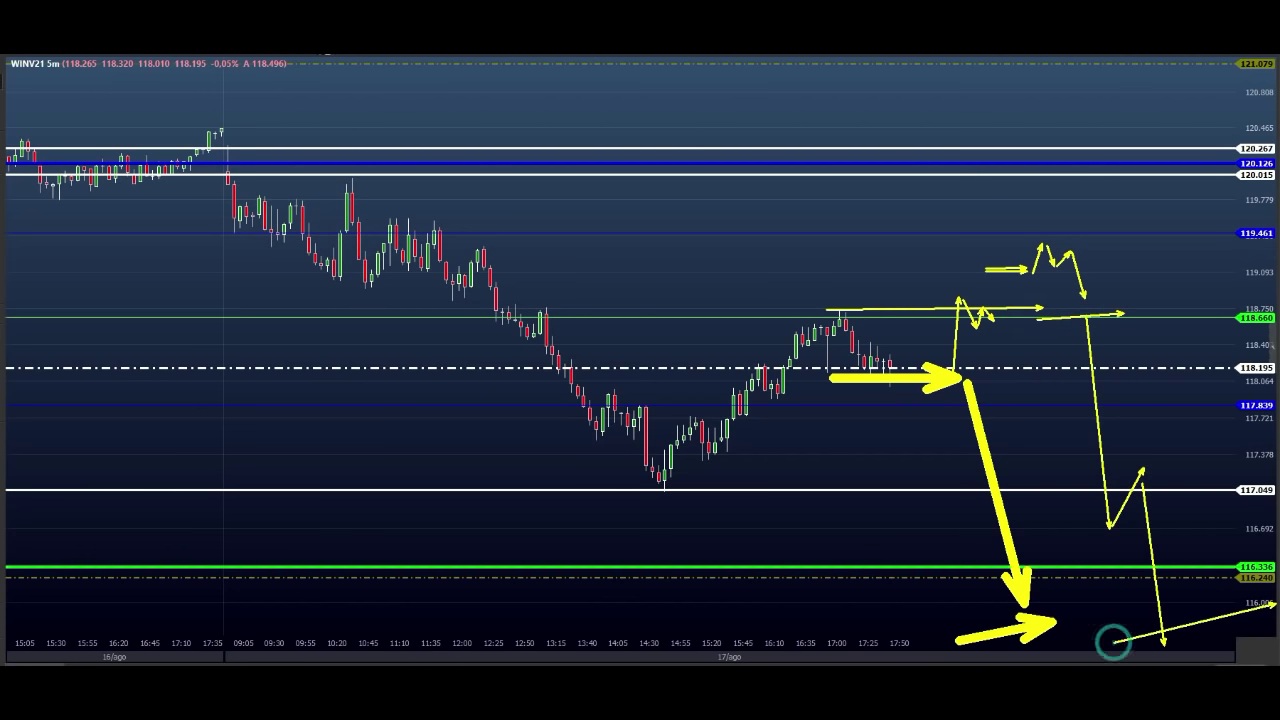
- Erase the projections and draw a zigzag around 118.660 with a support arrow at 118.195, followed by two falling legs to about 114.700
key("Escape")
left_click_drag(1260, 116, 1250, 188)
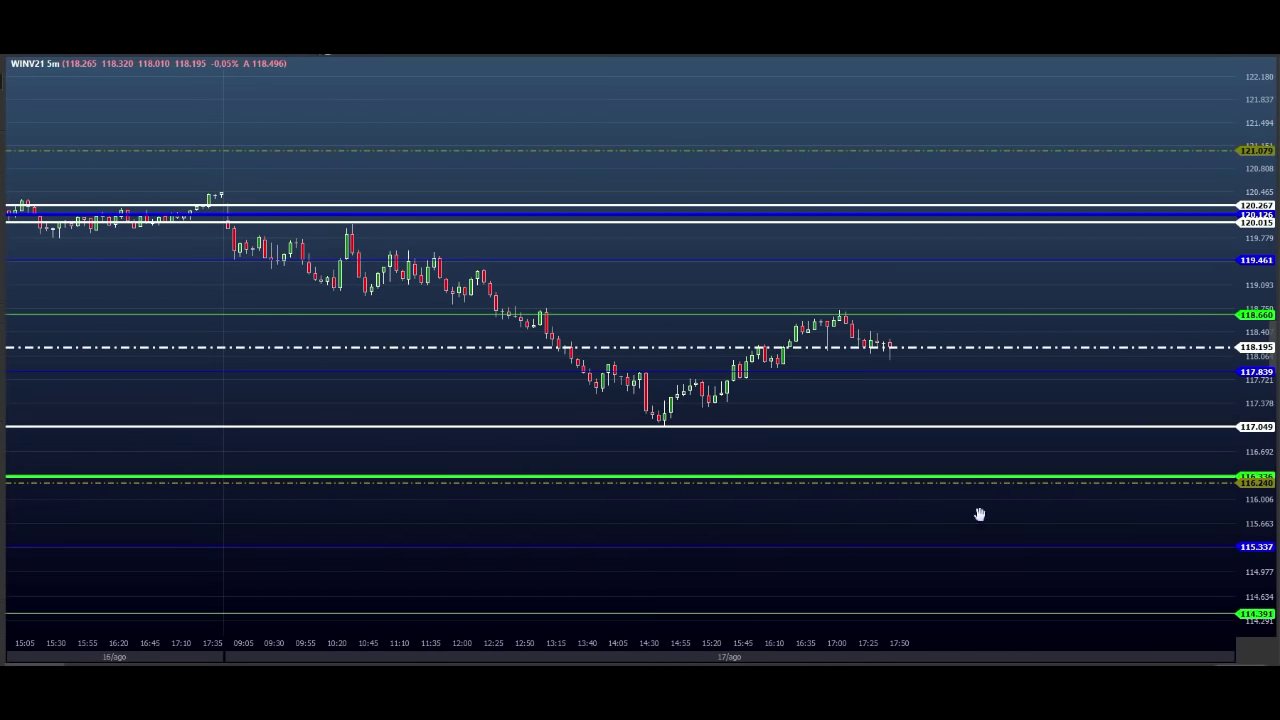
mouse_move(893, 348)
left_mouse_down()
mouse_move(915, 293)
mouse_move(931, 314)
mouse_move(945, 287)
mouse_move(997, 295)
mouse_move(972, 332)
mouse_move(1004, 315)
left_mouse_up()
mouse_move(995, 314)
left_mouse_down()
mouse_move(1004, 365)
mouse_move(1026, 306)
mouse_move(1044, 356)
left_mouse_up()
left_click_drag(1044, 356, 1054, 327)
left_click_drag(776, 347, 1200, 347)
mouse_move(1068, 348)
left_mouse_down()
mouse_move(1082, 460)
mouse_move(1112, 425)
mouse_move(1145, 590)
left_mouse_up()
left_click_drag(1080, 594, 1195, 577)
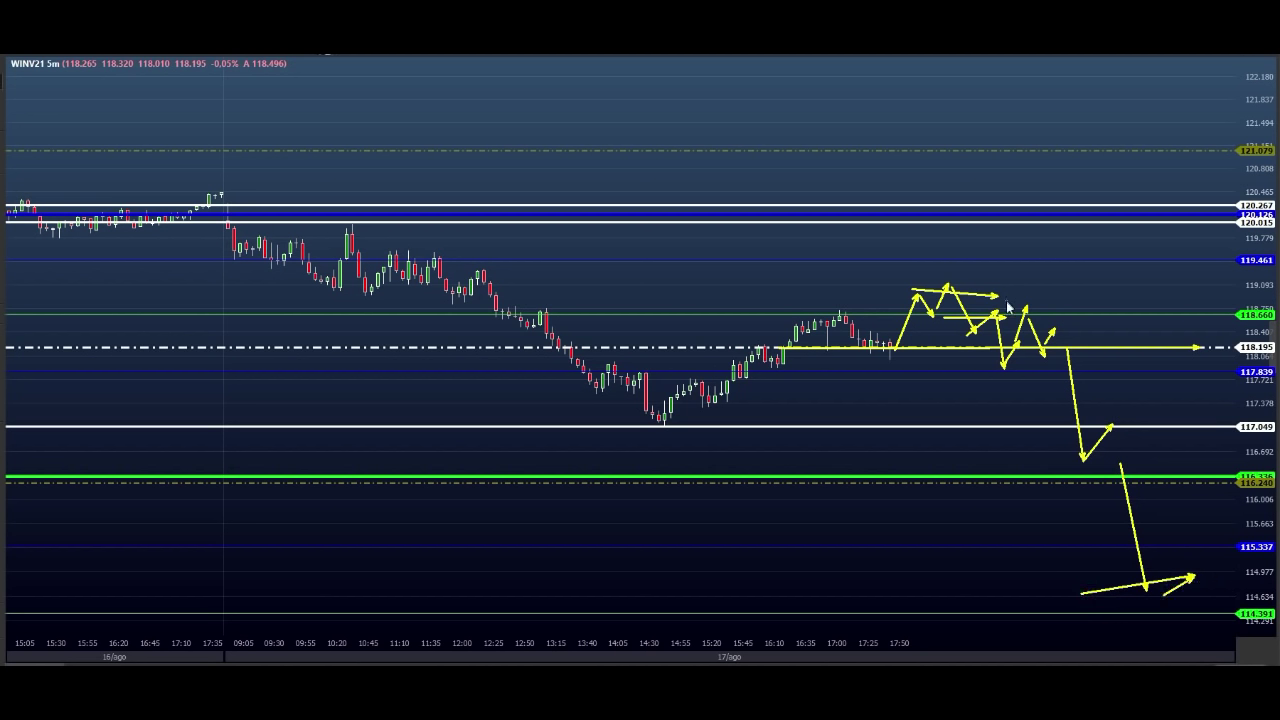
- Add a drop and zigzag beneath 118.195, a rising line under it, a horizontal arrow above 117.839 and a short target arrow below 115.337
mouse_move(1039, 345)
left_mouse_down()
mouse_move(1055, 413)
mouse_move(1081, 345)
mouse_move(1101, 402)
mouse_move(1117, 349)
left_mouse_up()
mouse_move(1117, 349)
left_mouse_down()
mouse_move(1131, 370)
mouse_move(1156, 363)
left_mouse_up()
left_click_drag(1080, 398, 1172, 379)
left_click_drag(800, 364, 1200, 365)
left_click_drag(1165, 568, 1165, 562)
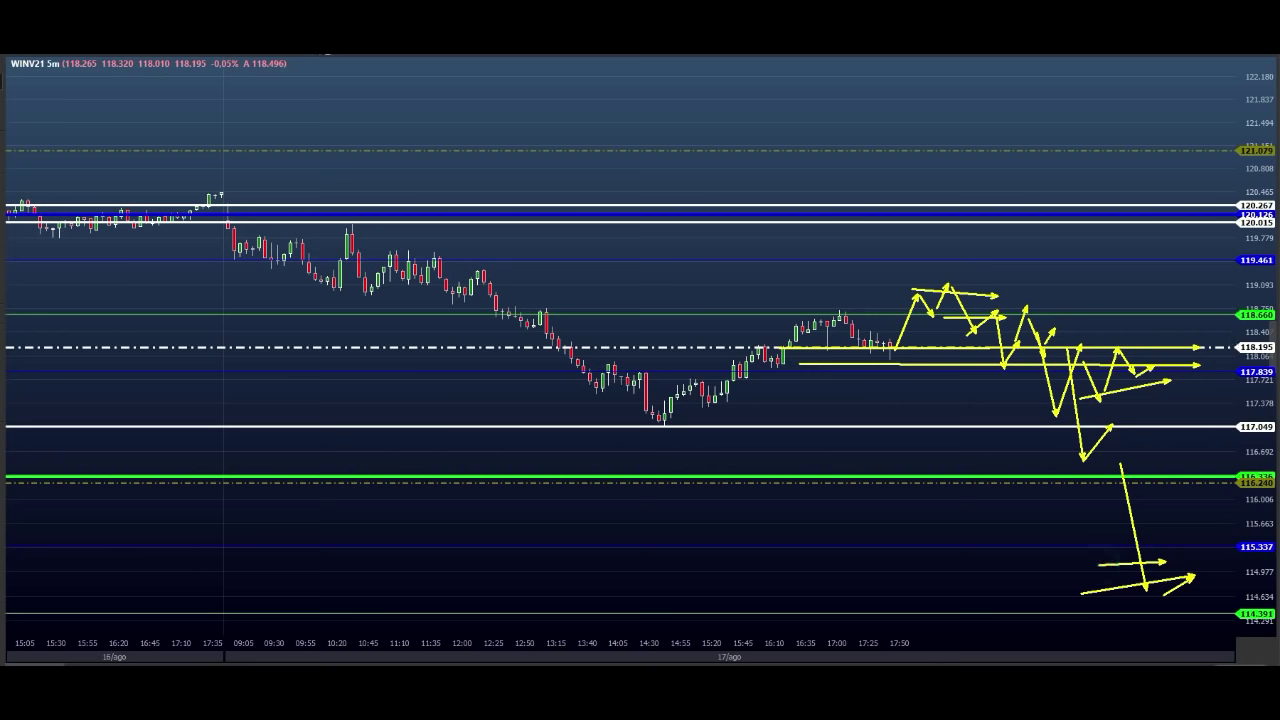
- Erase the projections and draw an arrow path from 118.660 up to 119.461, down just past 117.839 and back to 118.660
key("Escape")
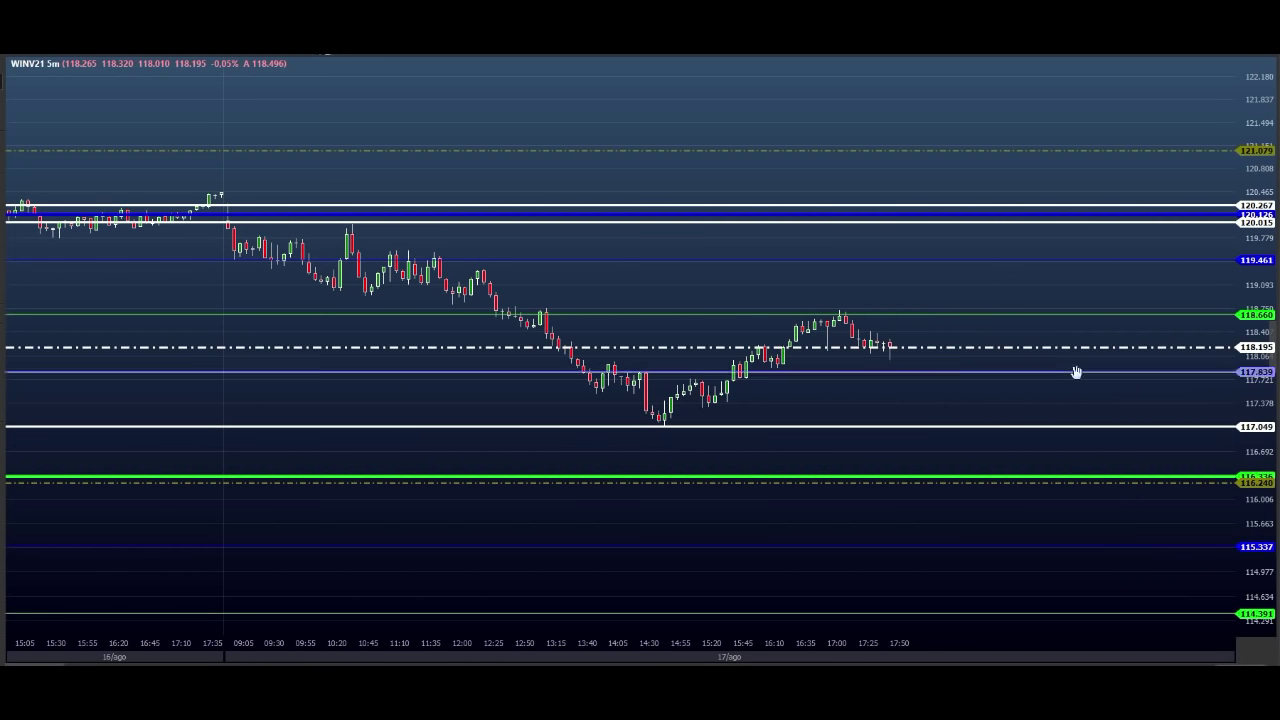
scroll(1260, 396, "up", 1)
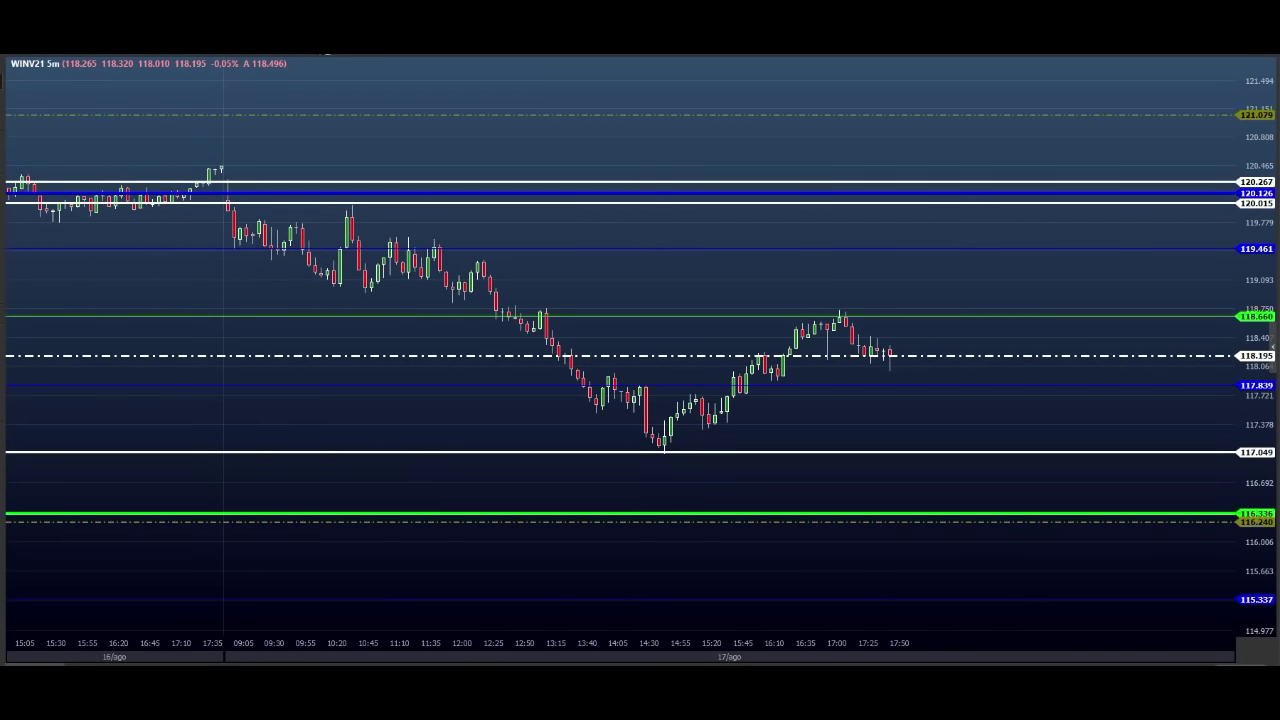
left_click(920, 315)
left_click(977, 251)
left_click(1032, 392)
left_click(1070, 318)
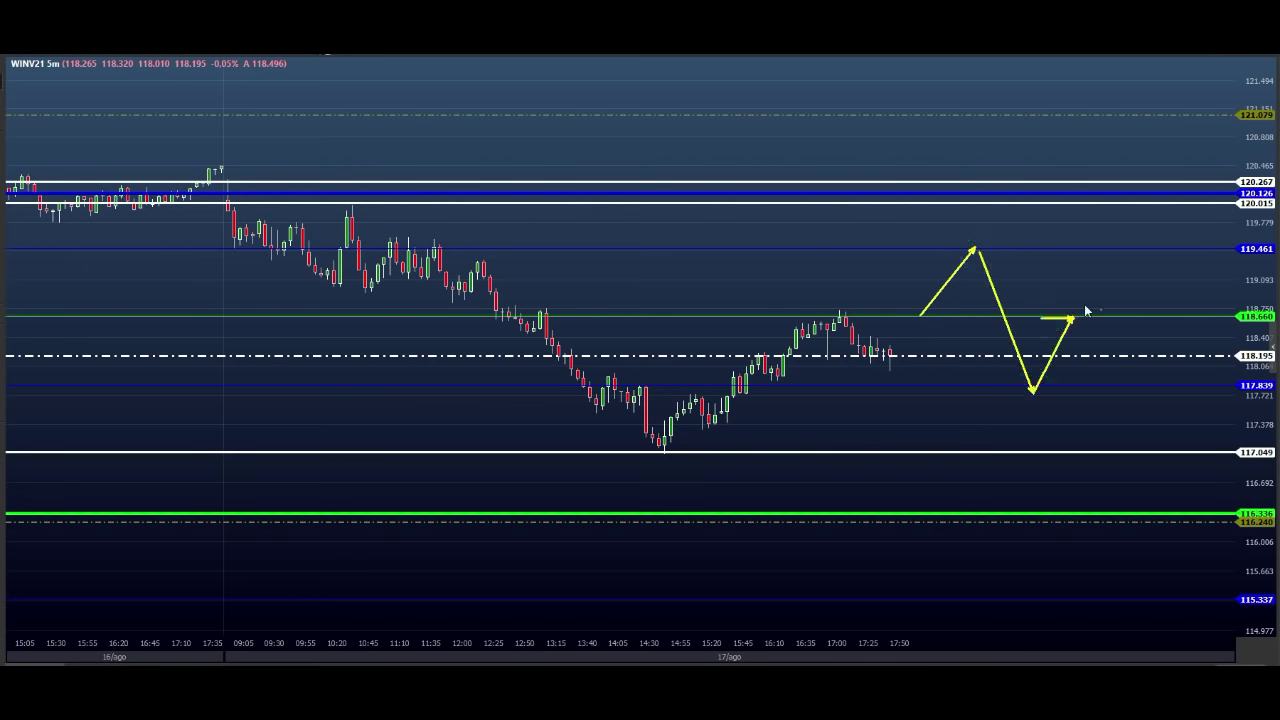
- Erase the arrow path and enlarge the WINV21 candles, leaving more free space after the last one
key("Escape")
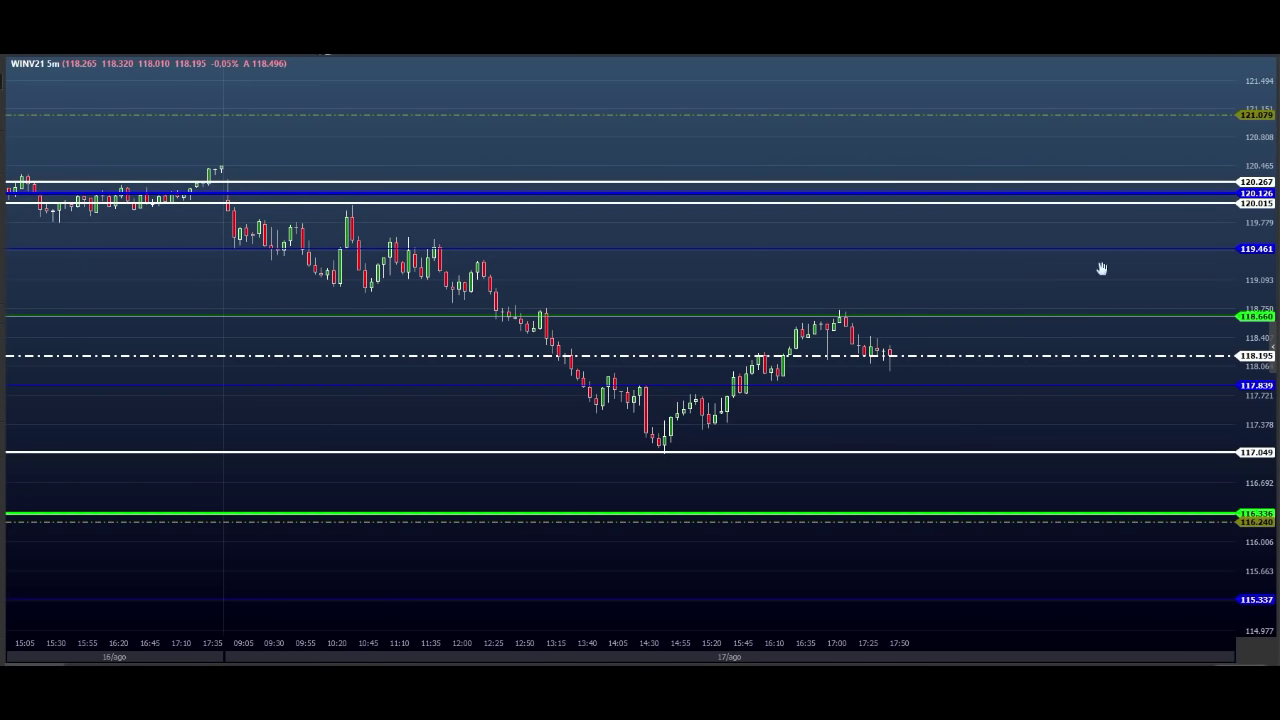
left_click_drag(1253, 293, 1253, 250)
left_click_drag(1090, 273, 940, 271)
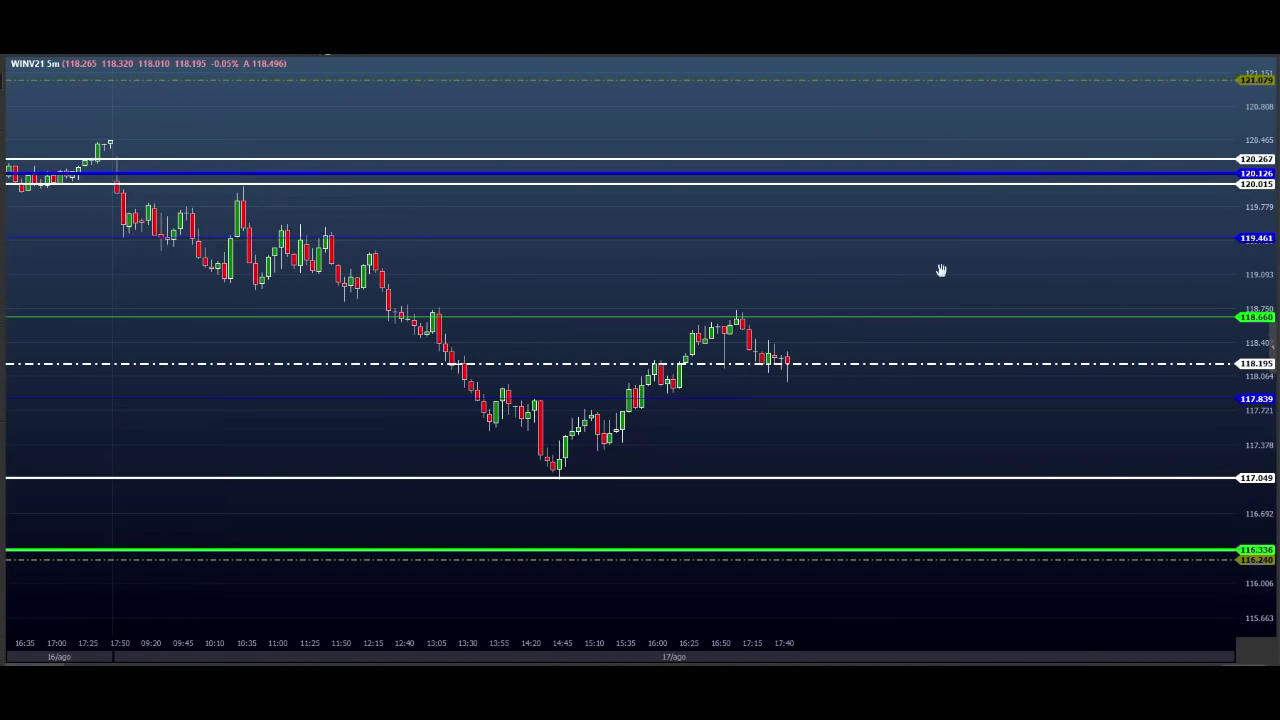
scroll(1252, 273, "down", 1)
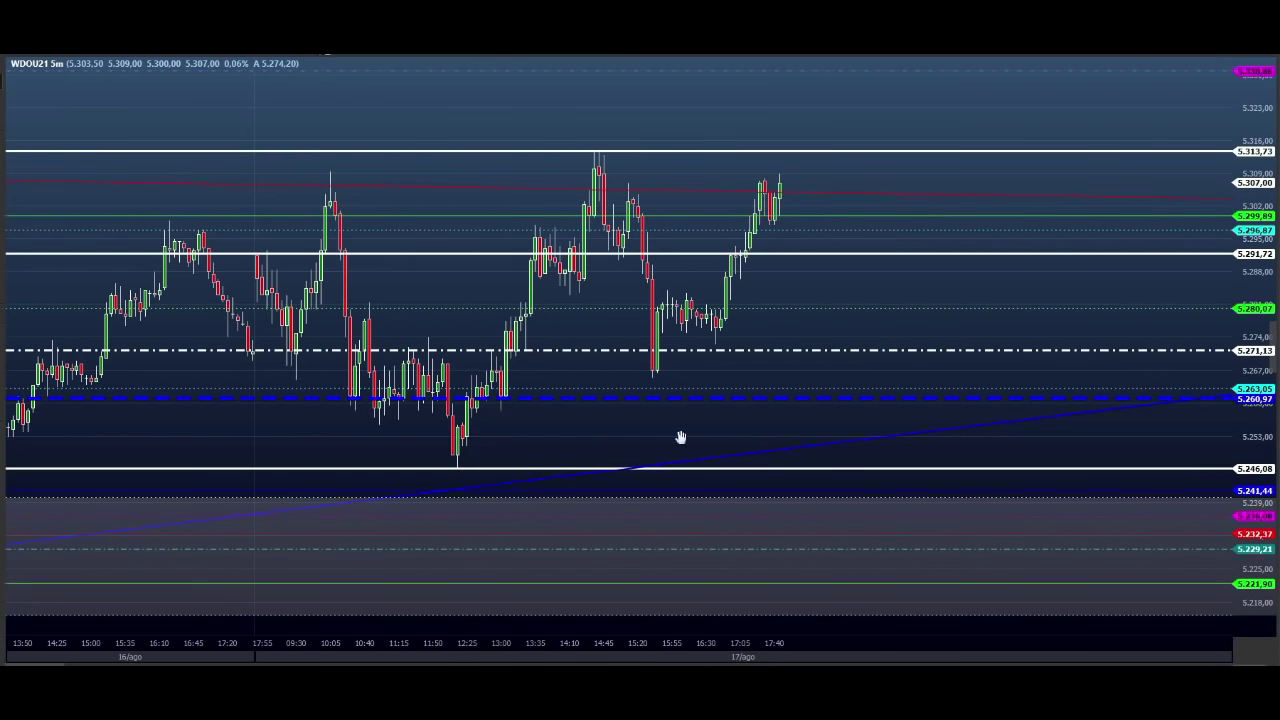
- On the WDOU21 chart, draw two descending yellow trendlines from the 16/ago afternoon high and a horizontal support line at 5.271,13
left_click_drag(640, 440, 836, 364)
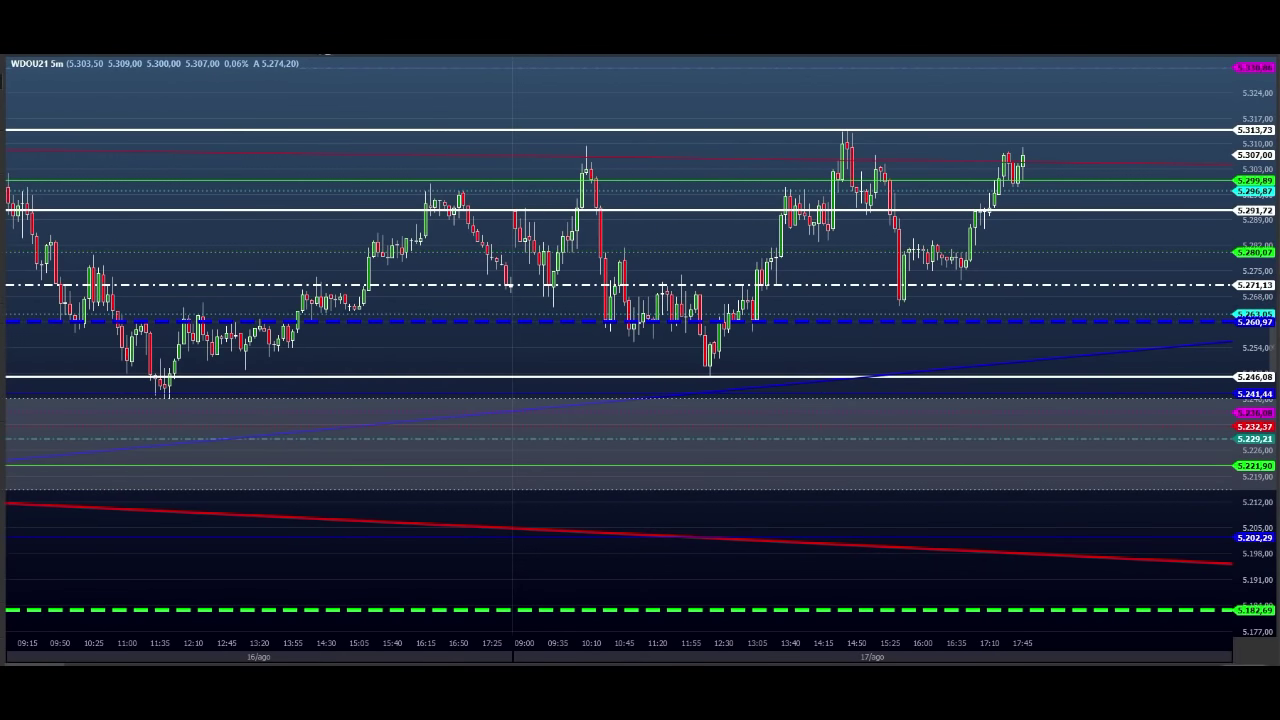
mouse_move(426, 183)
left_mouse_down()
mouse_move(677, 228)
mouse_move(758, 260)
left_mouse_up()
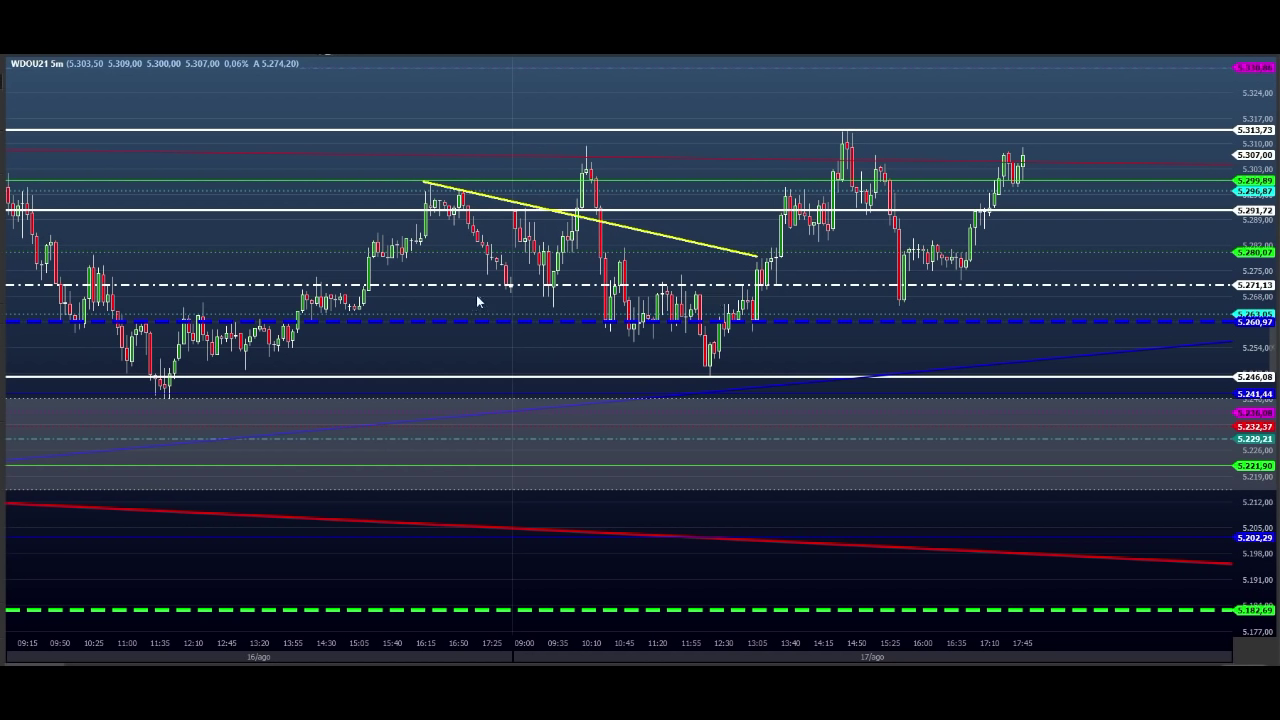
left_click_drag(468, 285, 812, 285)
left_click_drag(420, 177, 877, 287)
- Trace the price zigzag between the descending trendline and the 5.271,13 support, and redraw the support line beneath it
left_click(497, 285)
left_click(525, 205)
left_click(548, 283)
left_click(577, 213)
left_click_drag(485, 290, 662, 286)
- Trace the breakdown below 5.271,13 to the 12:25 low, and draw a horizontal line from the 16/ago lows just above 5.246,08
left_click_drag(622, 265, 635, 336)
left_click_drag(650, 325, 683, 285)
mouse_move(686, 289)
left_mouse_down()
mouse_move(706, 378)
mouse_move(726, 362)
mouse_move(638, 372)
left_mouse_up()
left_click_drag(132, 372, 825, 368)
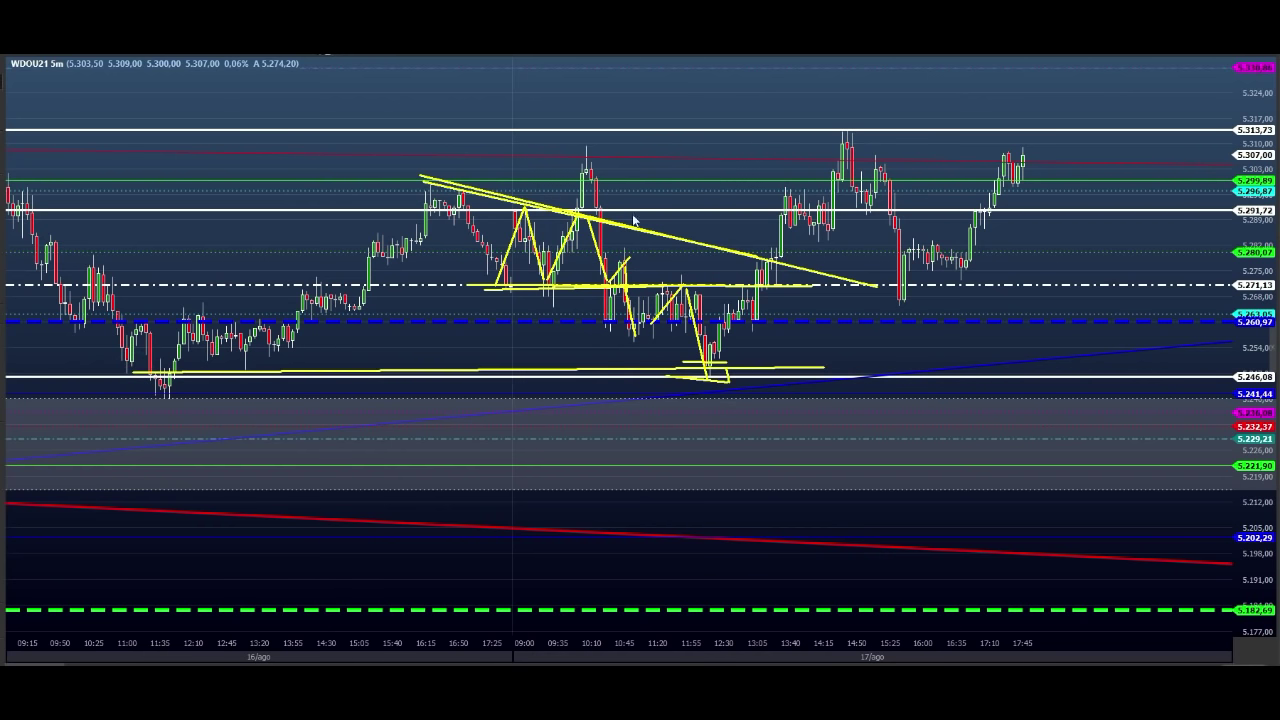
- Draw a resistance line just above 5.291,72, the rally to 5.313,73, a projected leg above it and a rising target line
left_click_drag(524, 200, 903, 207)
mouse_move(777, 196)
left_mouse_down()
mouse_move(796, 205)
mouse_move(847, 131)
left_mouse_up()
left_click_drag(847, 131, 855, 144)
left_click_drag(858, 139, 873, 70)
left_click_drag(788, 100, 1032, 54)
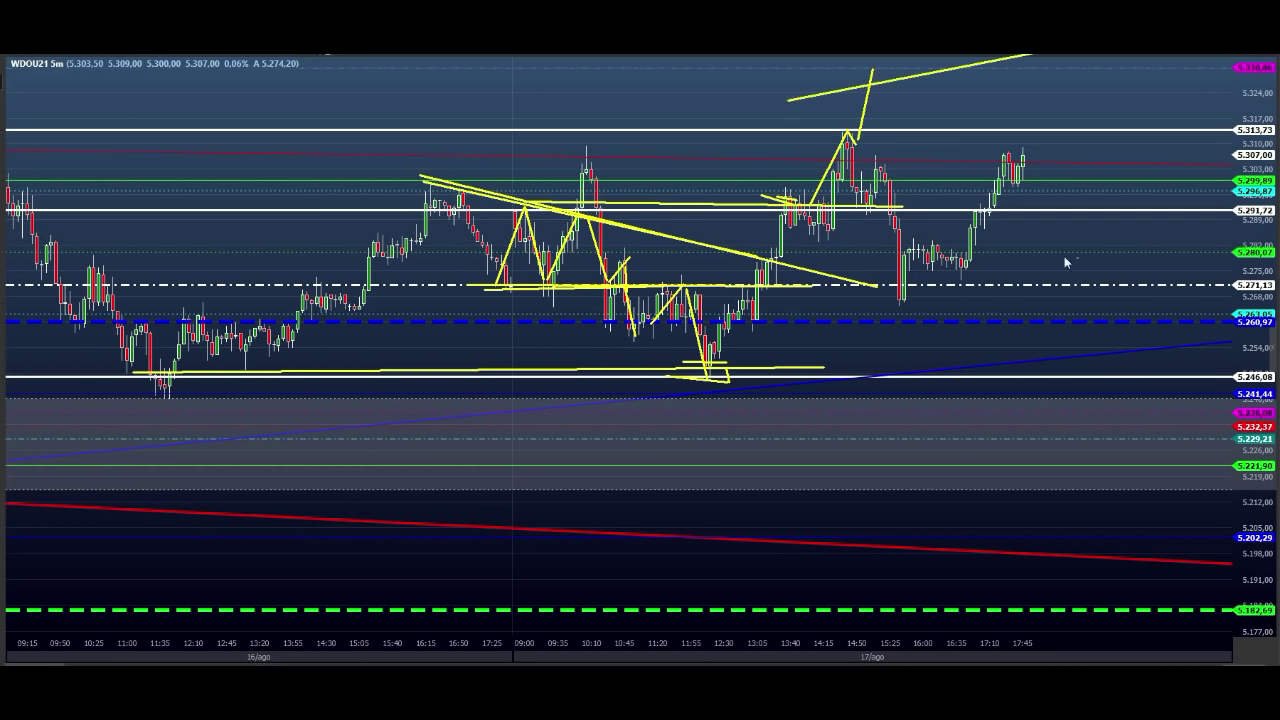
- Mark the 17/ago afternoon highs below 5.313,73 with short horizontal lines, and draw a steep projected leg rising above that level
mouse_move(829, 149)
left_mouse_down()
mouse_move(879, 149)
mouse_move(885, 165)
left_mouse_up()
left_click_drag(864, 165, 834, 166)
mouse_move(828, 148)
left_mouse_down()
mouse_move(868, 147)
mouse_move(912, 57)
left_mouse_up()
- Mark the 17/ago morning swings with arrows up to the 10:10 high and down past 5.271,13, and clear all drawings
mouse_move(507, 254)
left_mouse_down()
mouse_move(528, 252)
mouse_move(533, 205)
left_mouse_up()
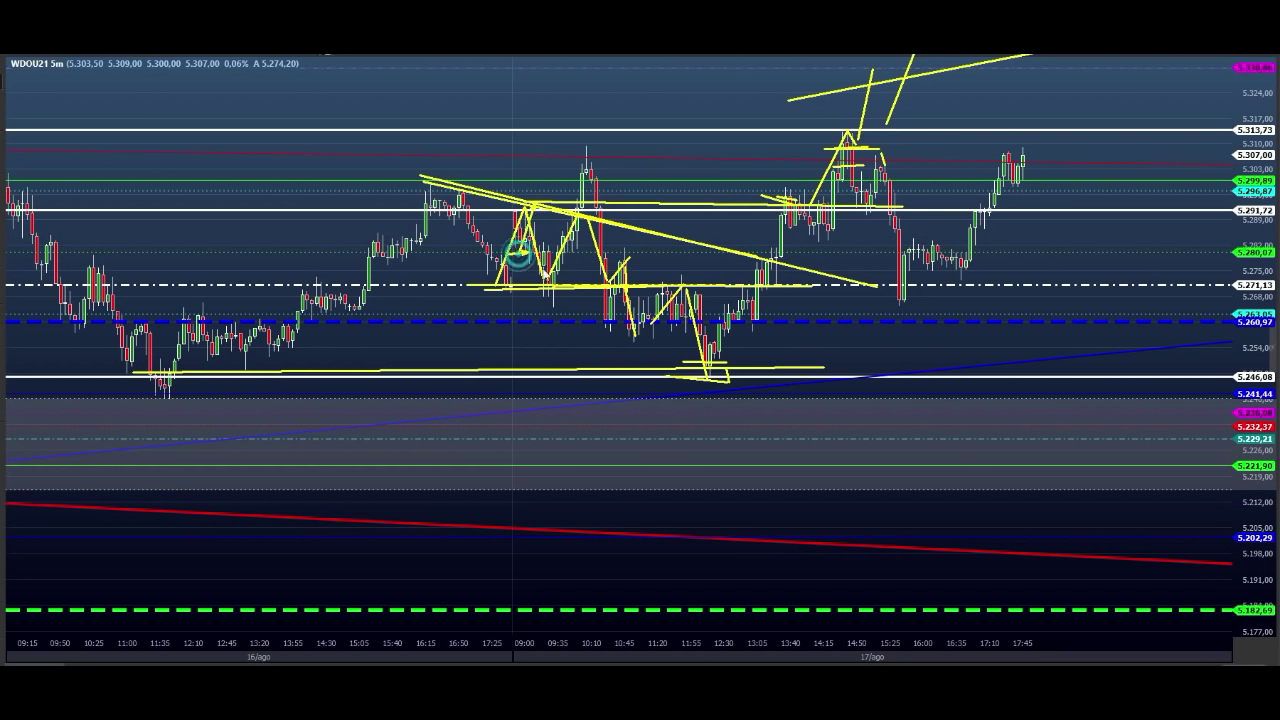
mouse_move(507, 257)
left_mouse_down()
mouse_move(521, 256)
mouse_move(530, 225)
left_mouse_up()
left_click_drag(529, 273, 540, 214)
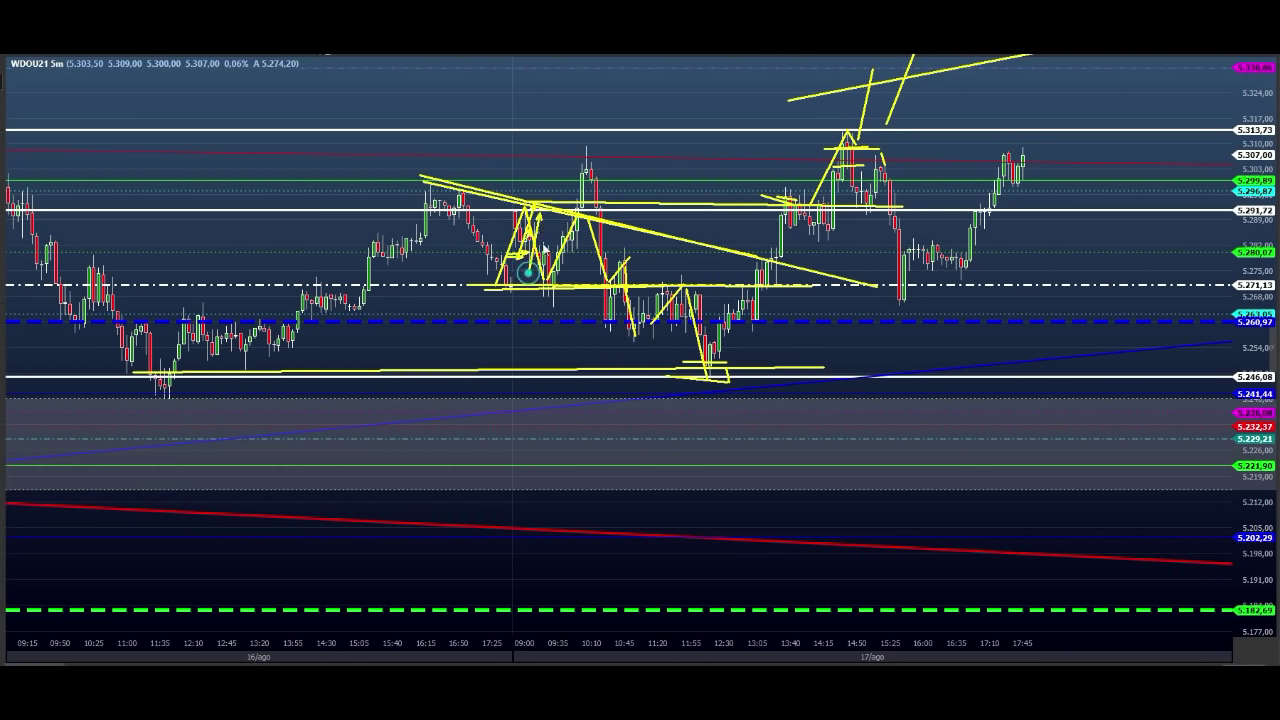
mouse_move(549, 283)
left_mouse_down()
mouse_move(588, 236)
mouse_move(583, 160)
mouse_move(614, 190)
left_mouse_up()
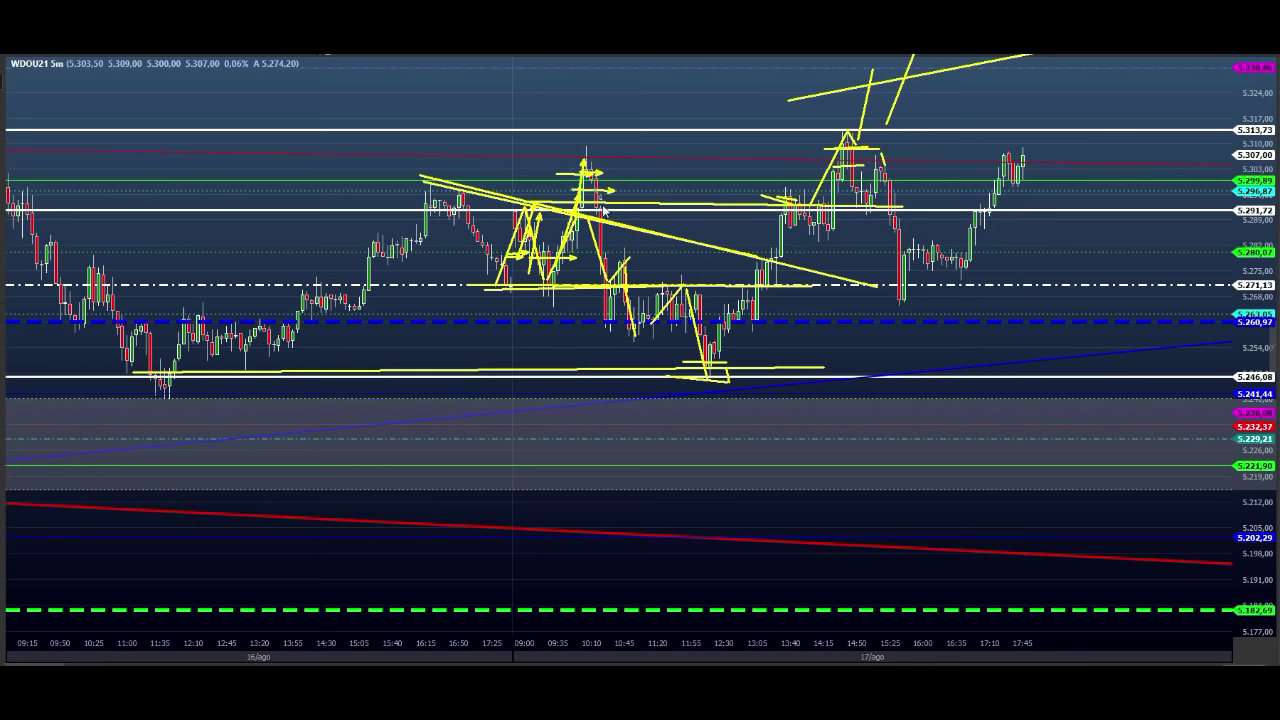
left_click_drag(609, 285, 611, 292)
left_click_drag(586, 260, 626, 260)
left_click_drag(599, 181, 613, 299)
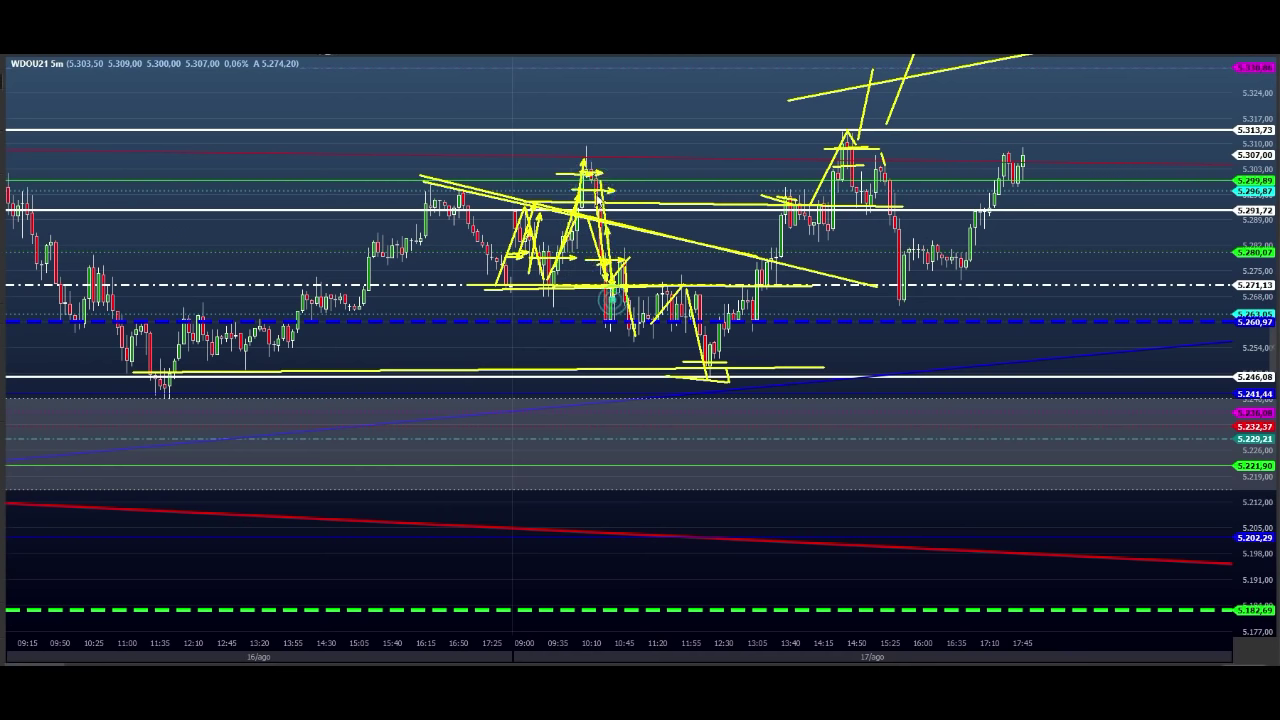
key("Escape")
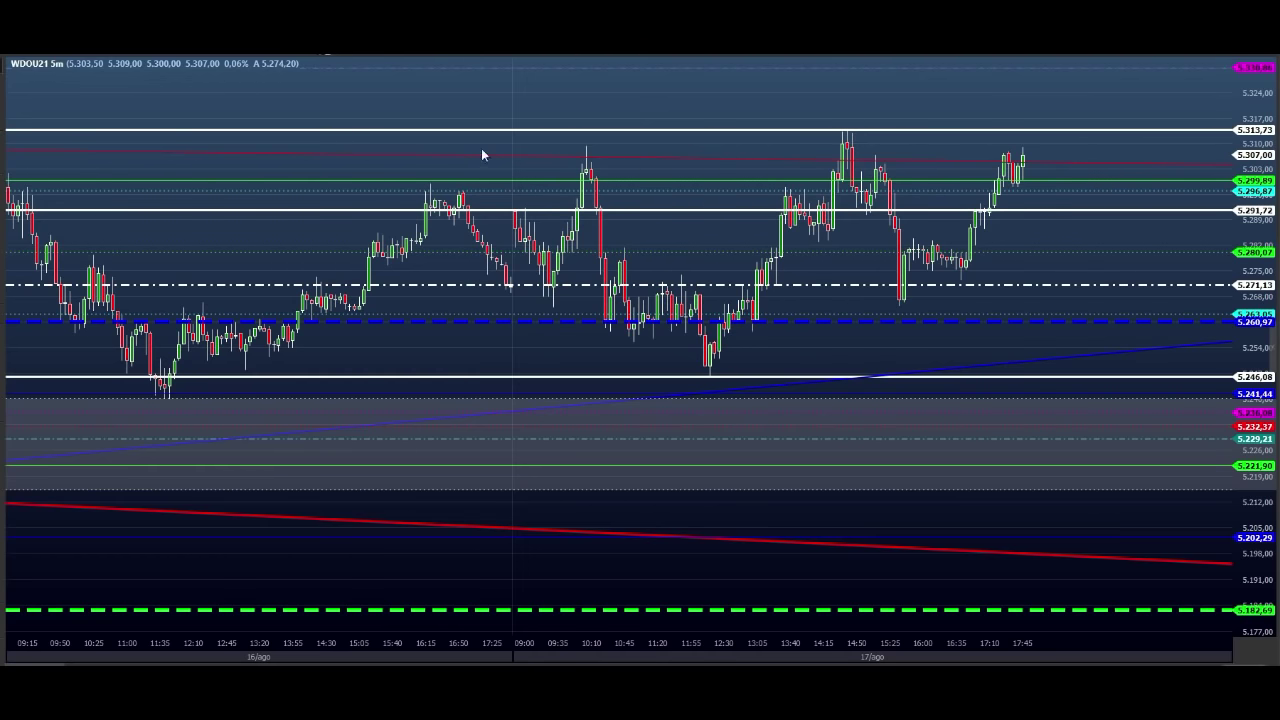
- Draw two diverging arrows from the 16/ago afternoon bars, plus horizontal arrows just below 5.260,97 and at the 12:25 low
left_click_drag(404, 190, 1020, 66)
left_click_drag(368, 257, 1012, 401)
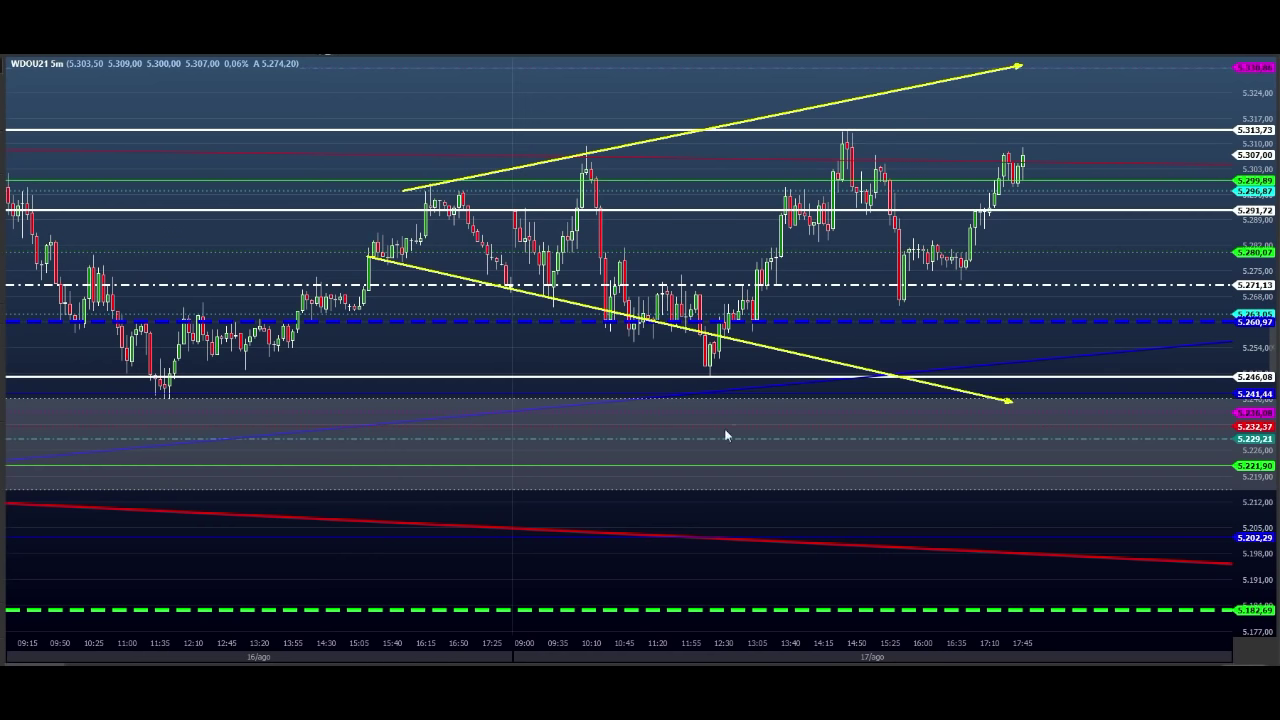
left_click_drag(706, 366, 727, 366)
left_click_drag(606, 338, 720, 338)
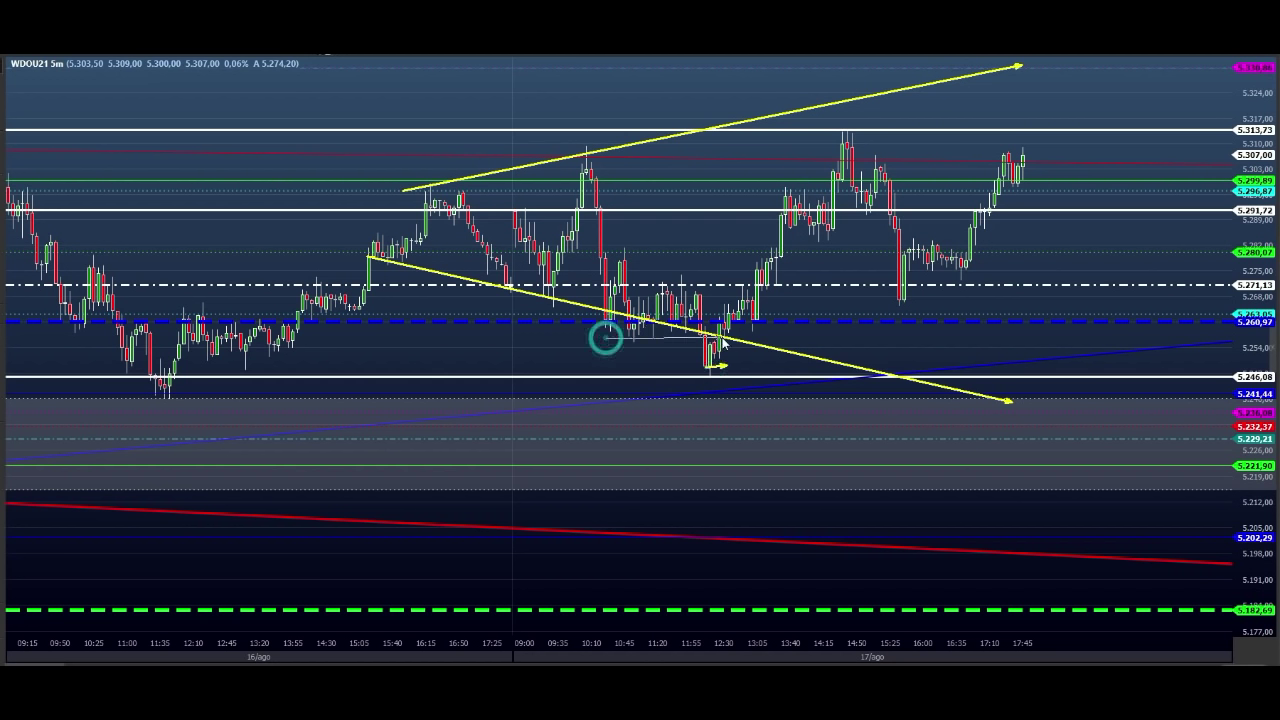
left_click_drag(582, 330, 810, 328)
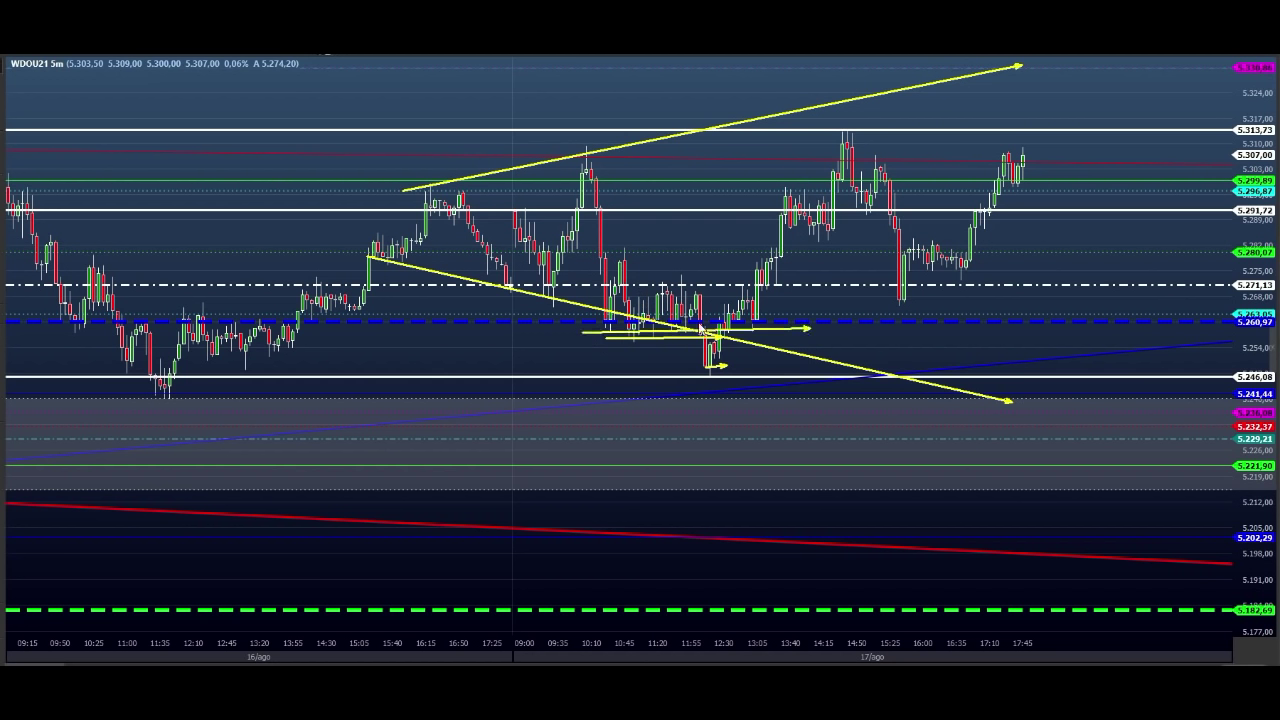
- Draw upward projection arrows from just above 5.271,13 and from the 12:25 low, and clear all drawings
mouse_move(646, 280)
left_mouse_down()
mouse_move(686, 282)
mouse_move(682, 192)
left_mouse_up()
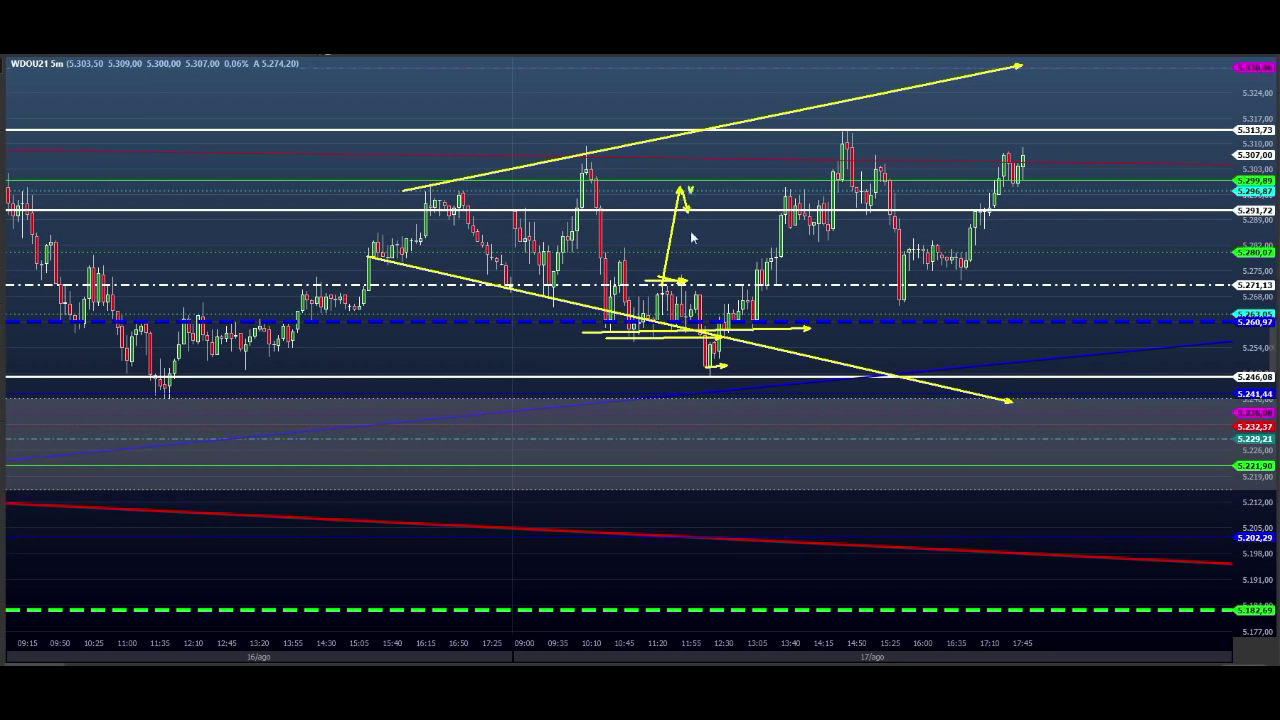
left_click(696, 278)
mouse_move(713, 366)
left_mouse_down()
mouse_move(719, 381)
mouse_move(737, 246)
left_mouse_up()
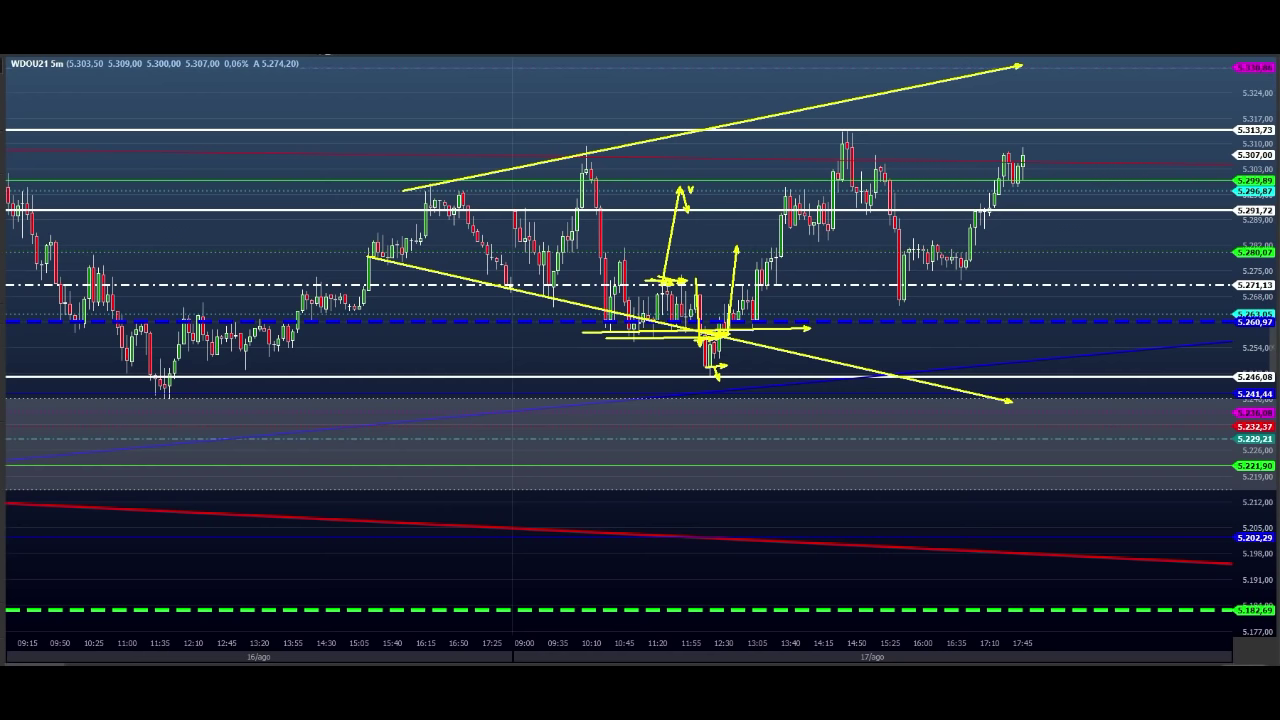
key("Escape")
- Show the order panel to check the day's result for WDOU21, and hide it again
left_click(1272, 364)
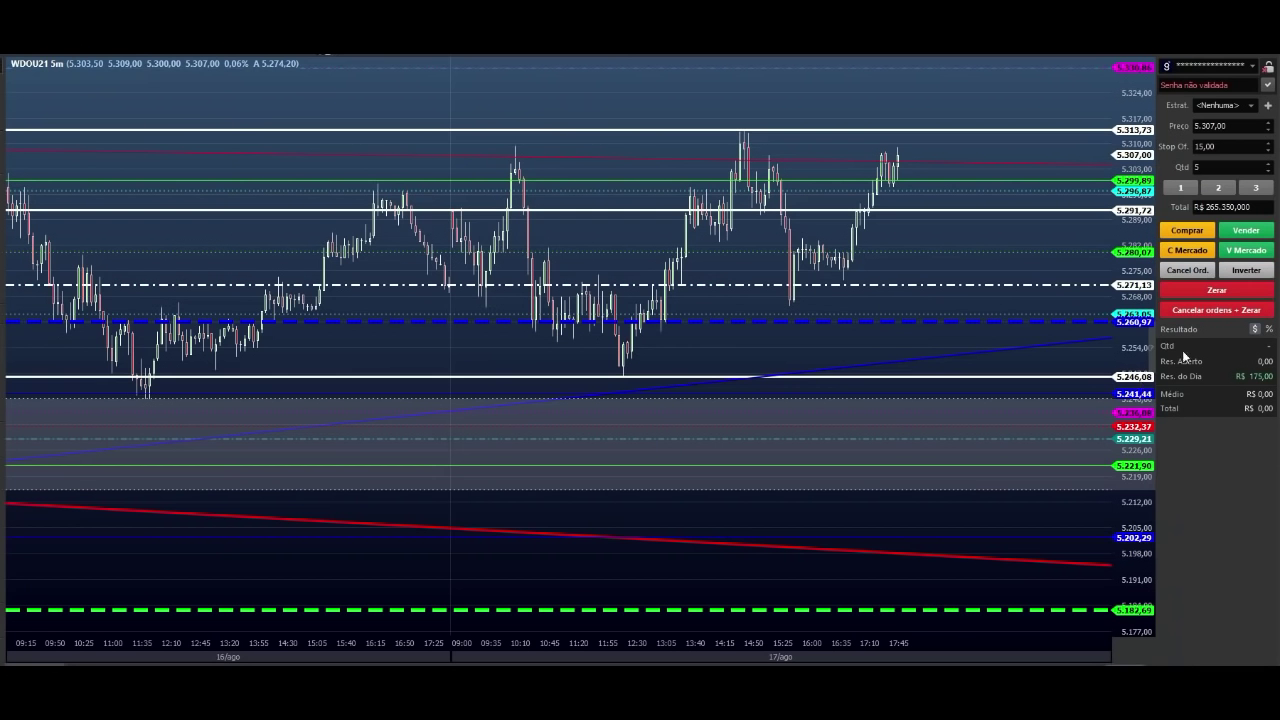
left_click(1151, 358)
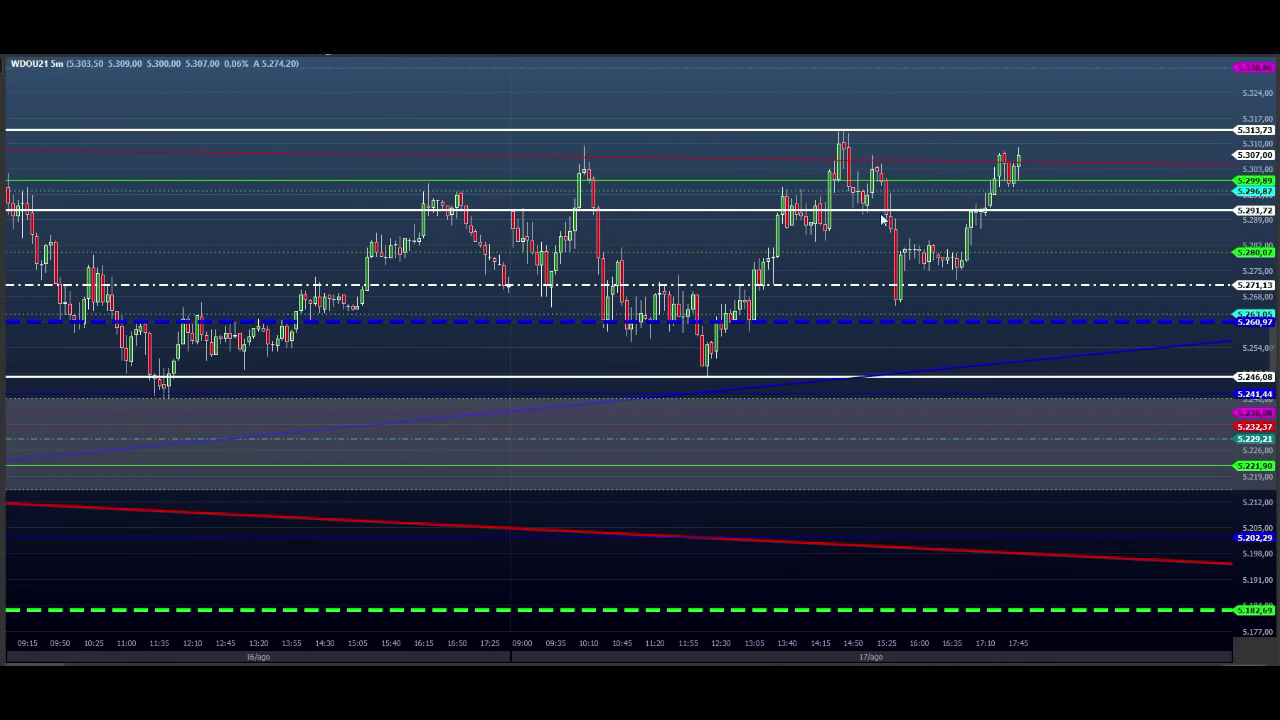
- Rescale and shift the WDOU21 chart to examine the levels above 5.313,73 up to 5.338,37
left_click_drag(1248, 371, 1246, 361)
left_click(927, 360)
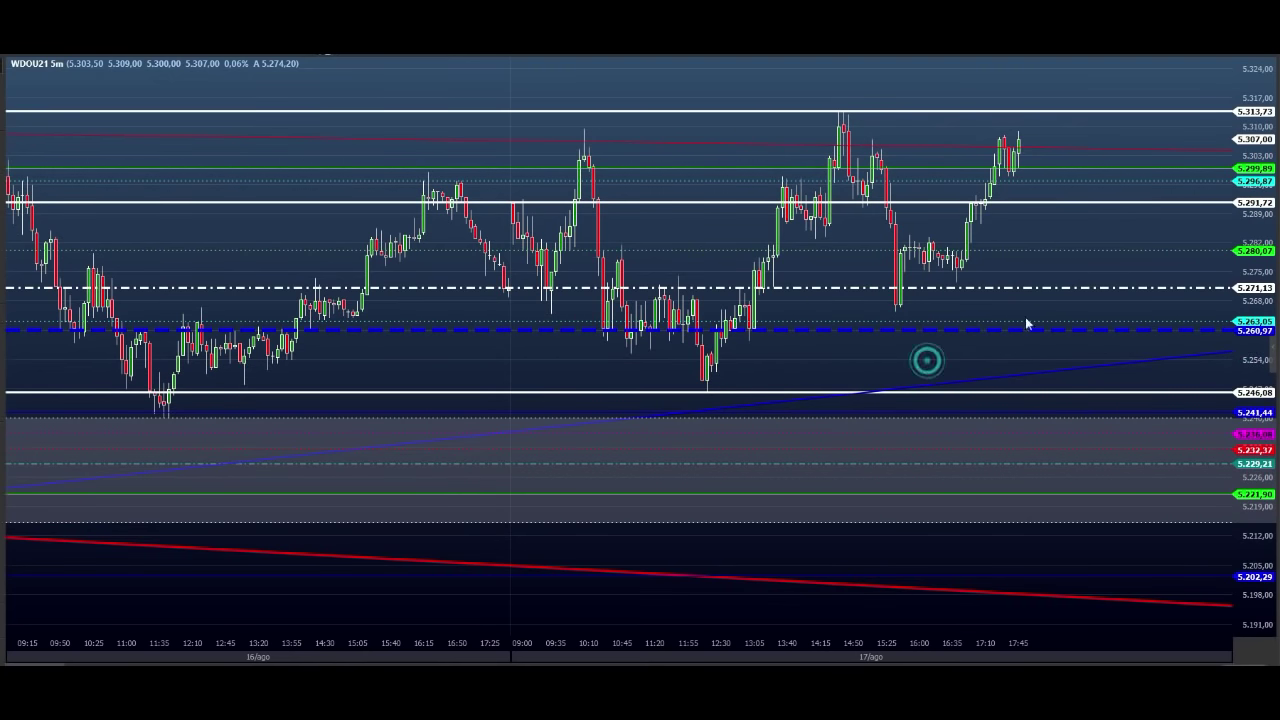
left_click_drag(1118, 217, 1085, 228)
left_click_drag(1247, 219, 1232, 271)
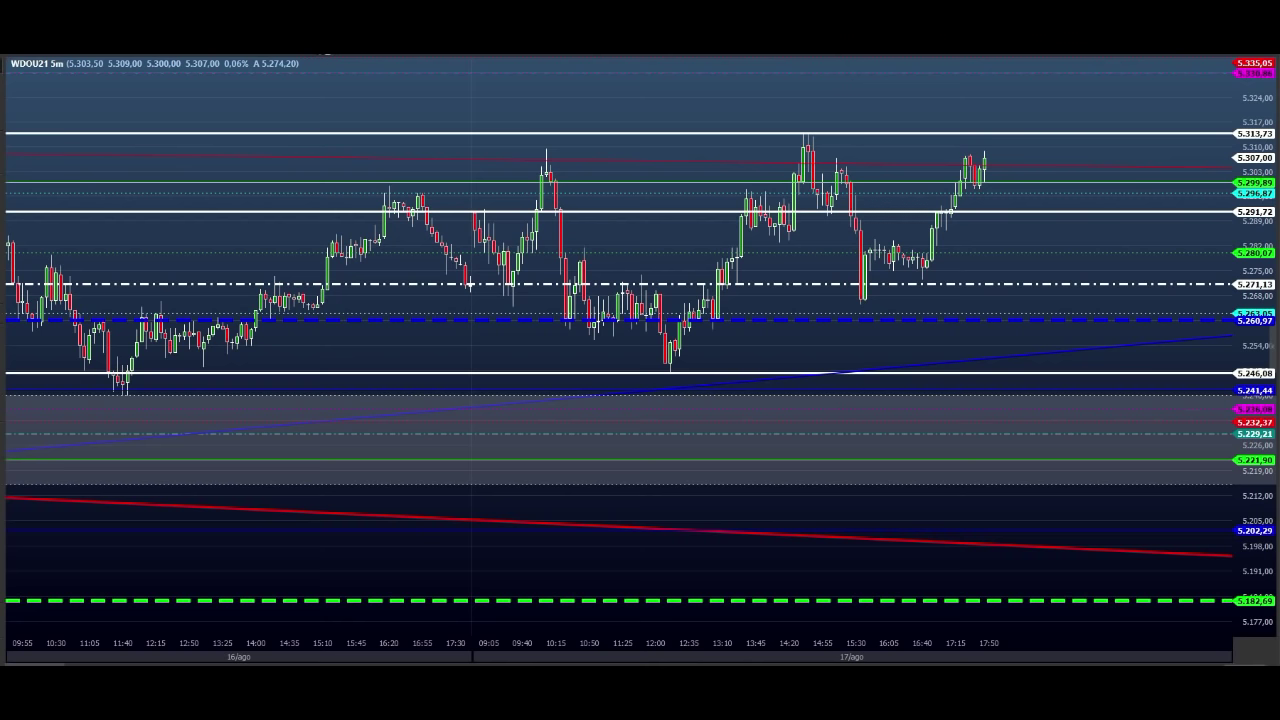
left_click_drag(1268, 292, 1262, 273)
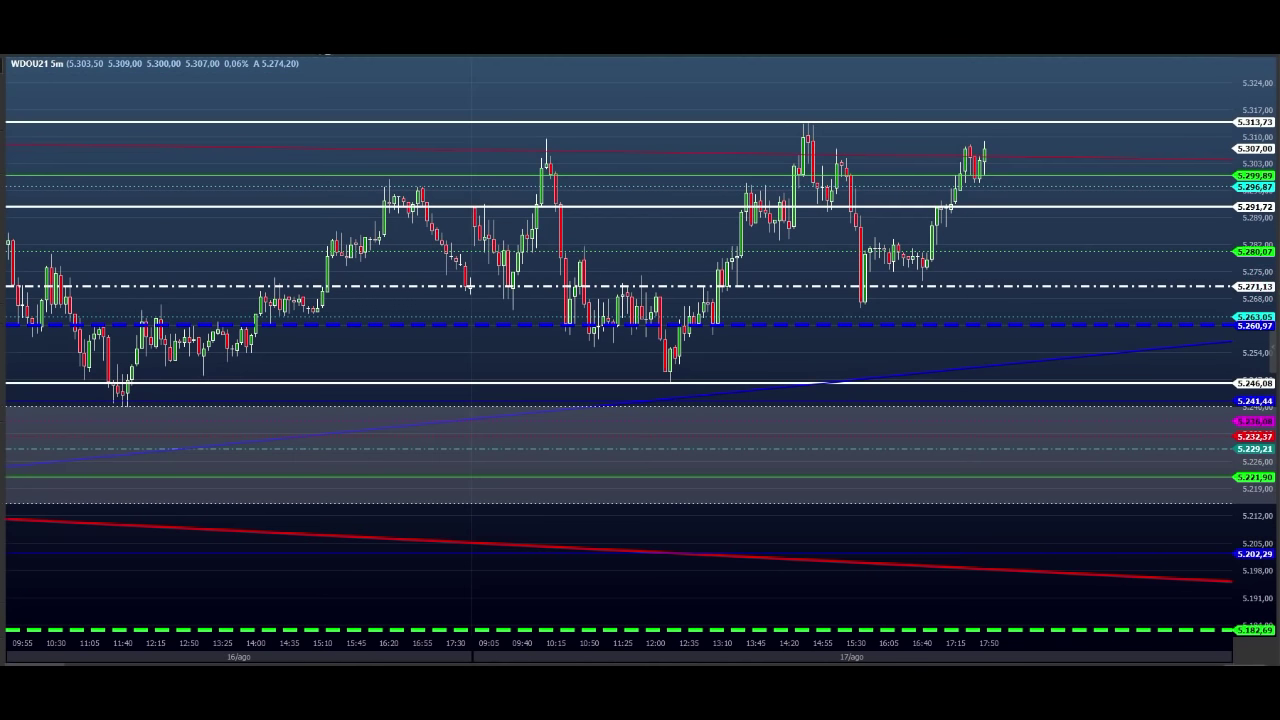
left_click_drag(1138, 90, 1092, 149)
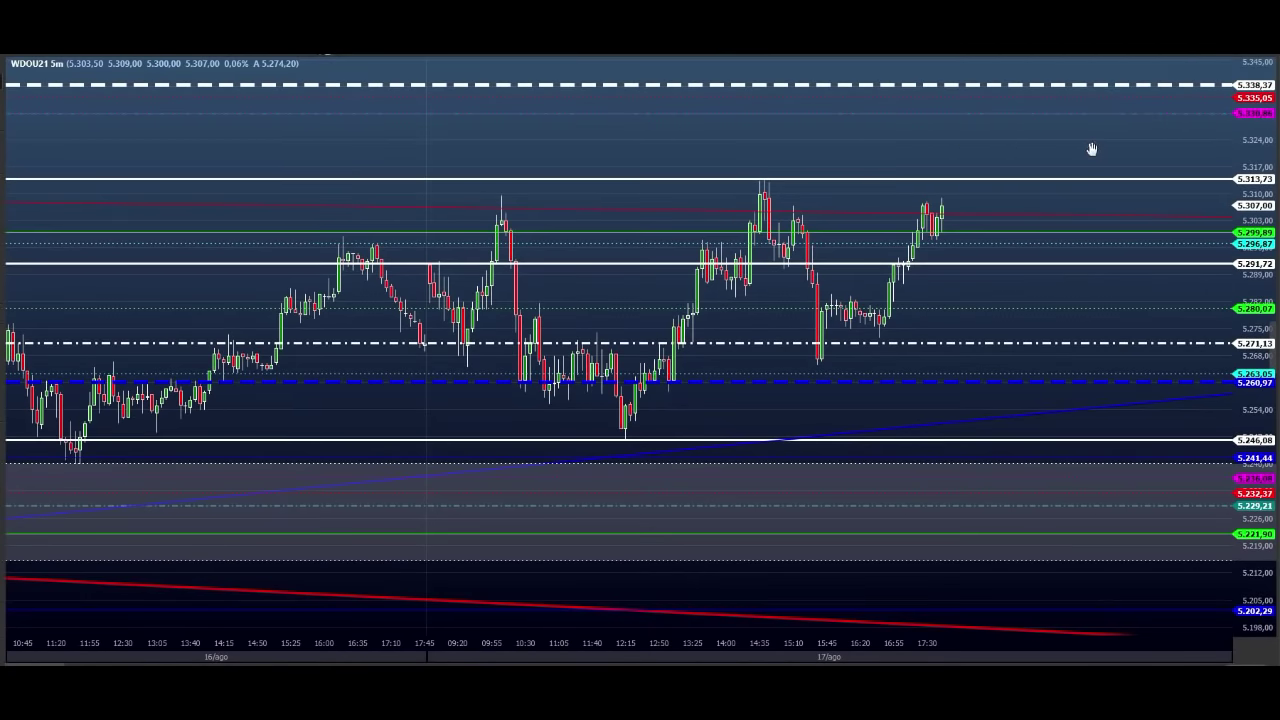